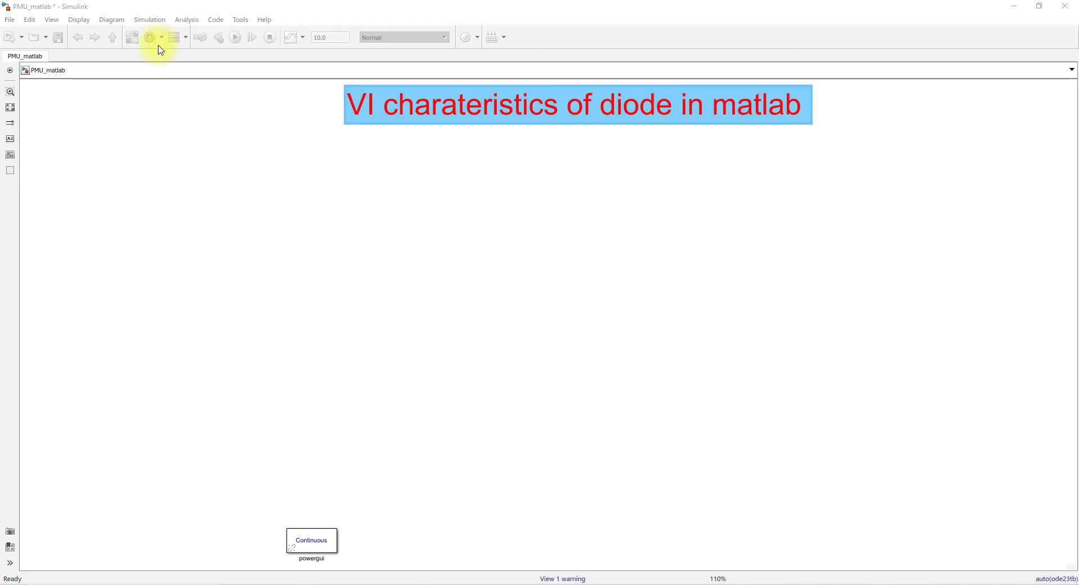
Place a Controlled Voltage Source block from the electrical sources library into the model
{"action": "left_click", "coordinate": [130, 38]}
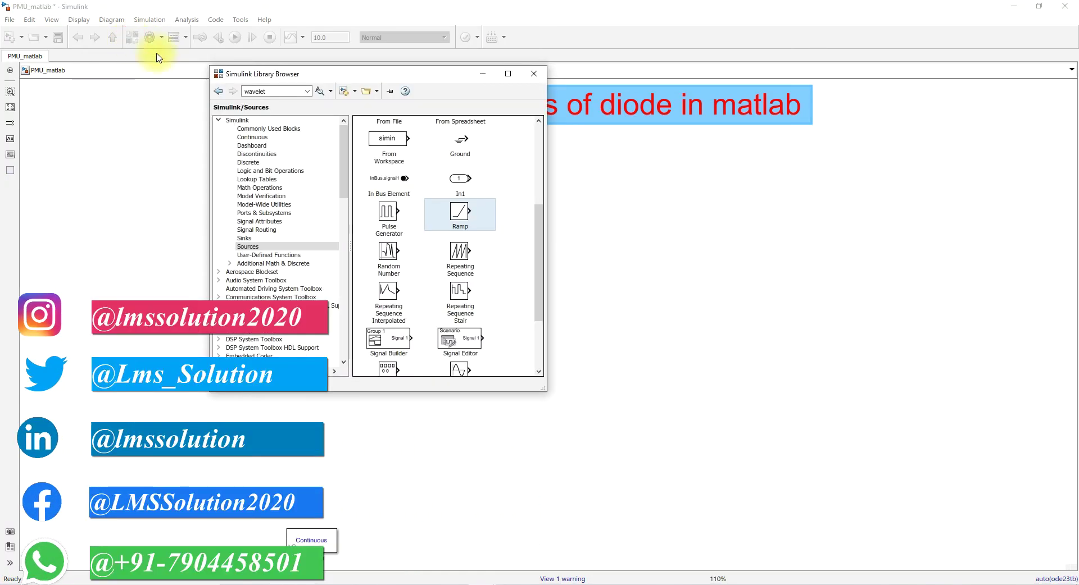
{"action": "scroll", "coordinate": [257, 275], "scroll_direction": "down", "scroll_amount": 15}
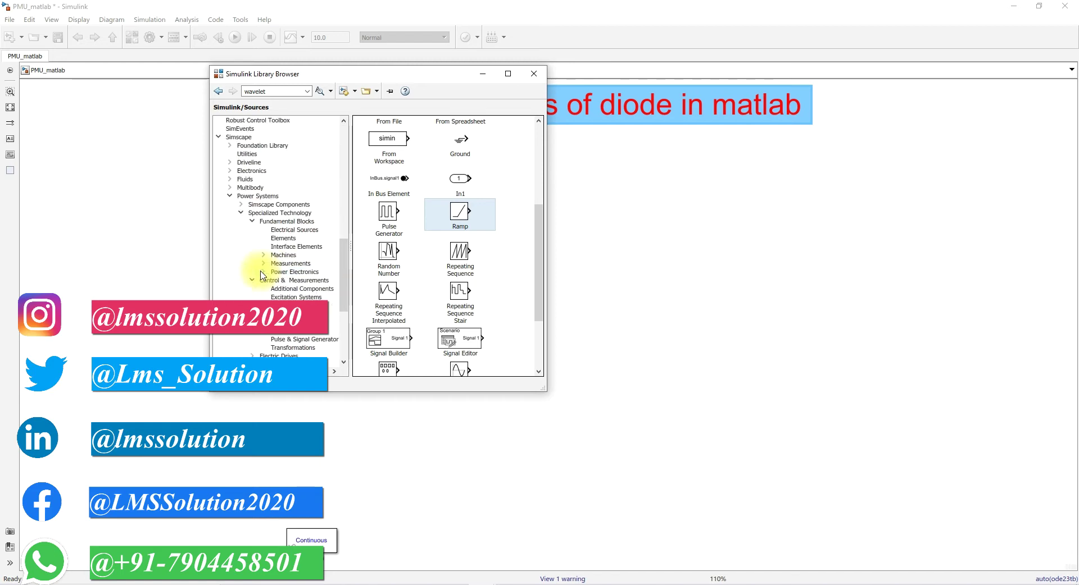
{"action": "scroll", "coordinate": [275, 241], "scroll_direction": "up", "scroll_amount": 2}
{"action": "left_click", "coordinate": [288, 180]}
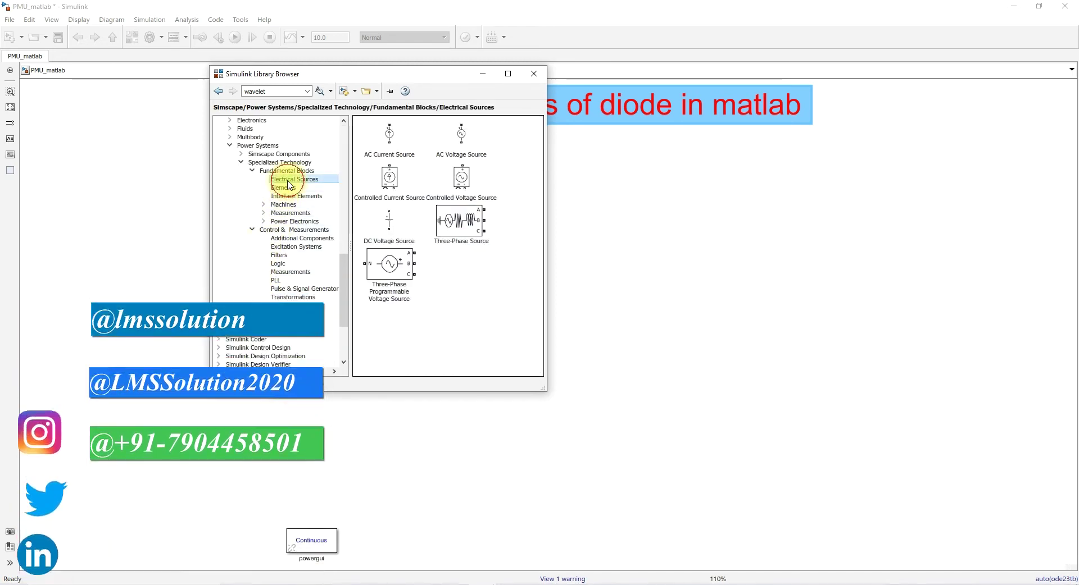
{"action": "left_click_drag", "start_coordinate": [461, 177], "coordinate": [371, 260]}
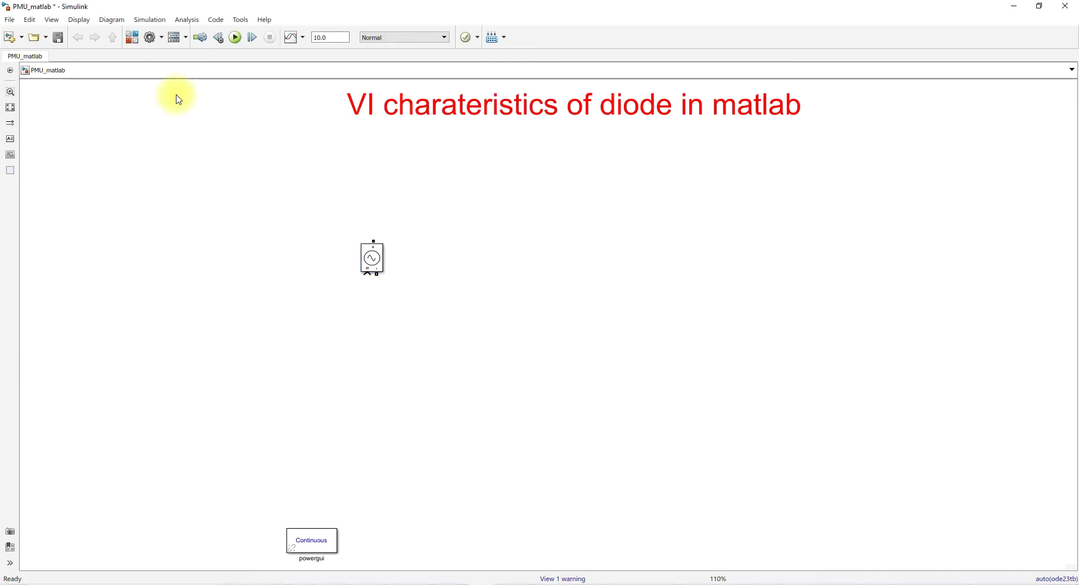
Add a Ramp block from Simulink Sources to the left of the voltage source
{"action": "left_click", "coordinate": [133, 38]}
{"action": "scroll", "coordinate": [313, 221], "scroll_direction": "up", "scroll_amount": 10}
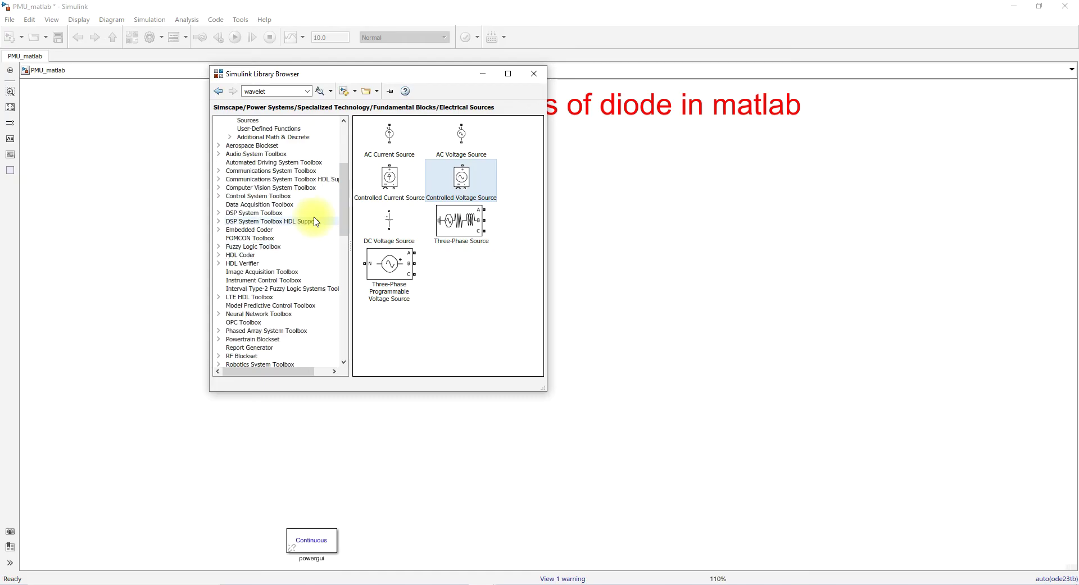
{"action": "scroll", "coordinate": [313, 222], "scroll_direction": "up", "scroll_amount": 5}
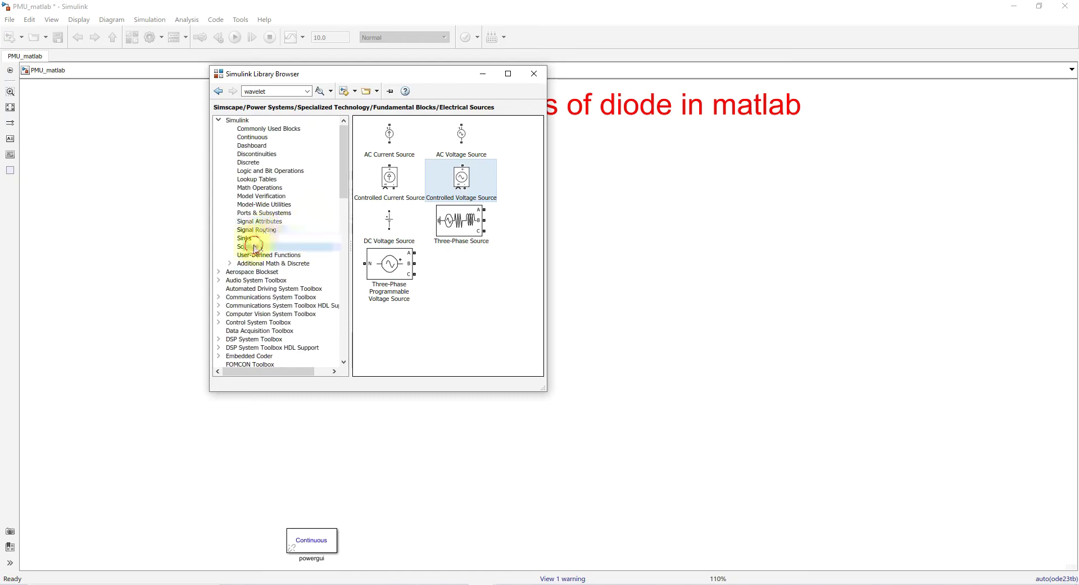
{"action": "left_click", "coordinate": [254, 247]}
{"action": "scroll", "coordinate": [424, 240], "scroll_direction": "down", "scroll_amount": 3}
{"action": "left_click_drag", "start_coordinate": [460, 290], "coordinate": [367, 274]}
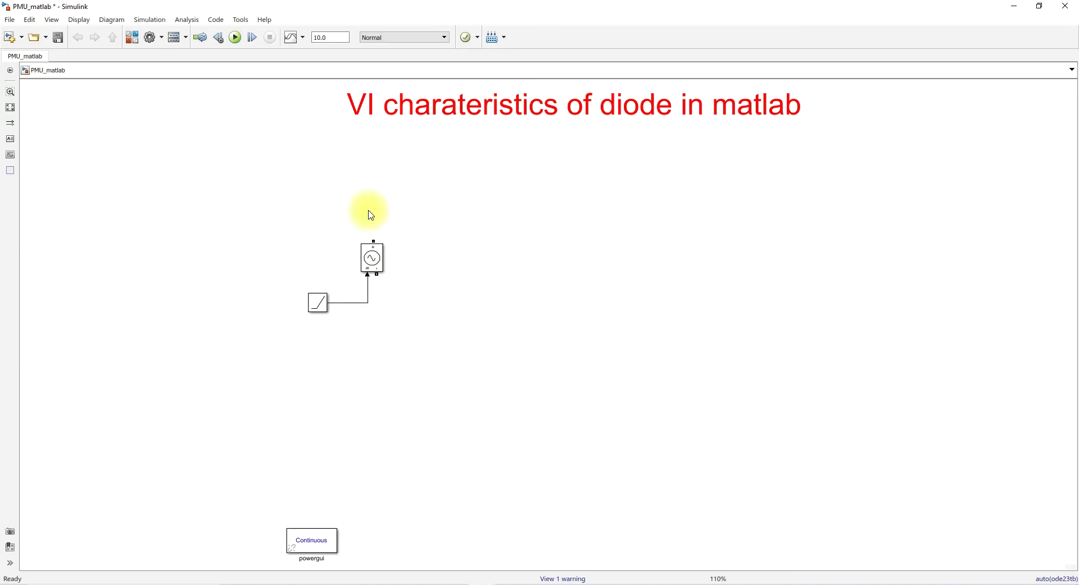
{"action": "left_click", "coordinate": [133, 37]}
Place a Diode block from Power Electronics in the model and move it right
{"action": "scroll", "coordinate": [284, 286], "scroll_direction": "down", "scroll_amount": 15}
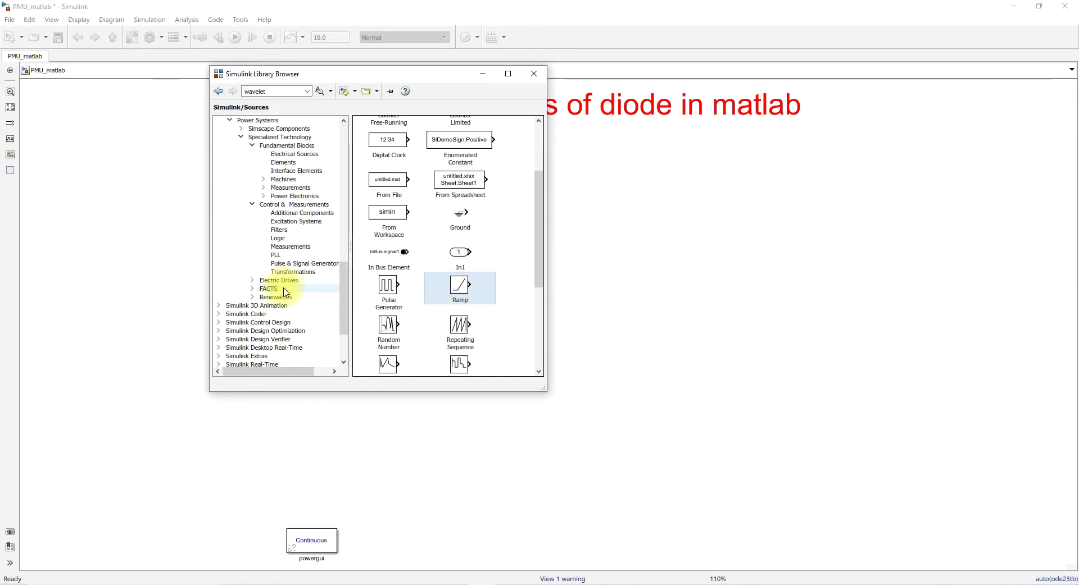
{"action": "left_click", "coordinate": [287, 197]}
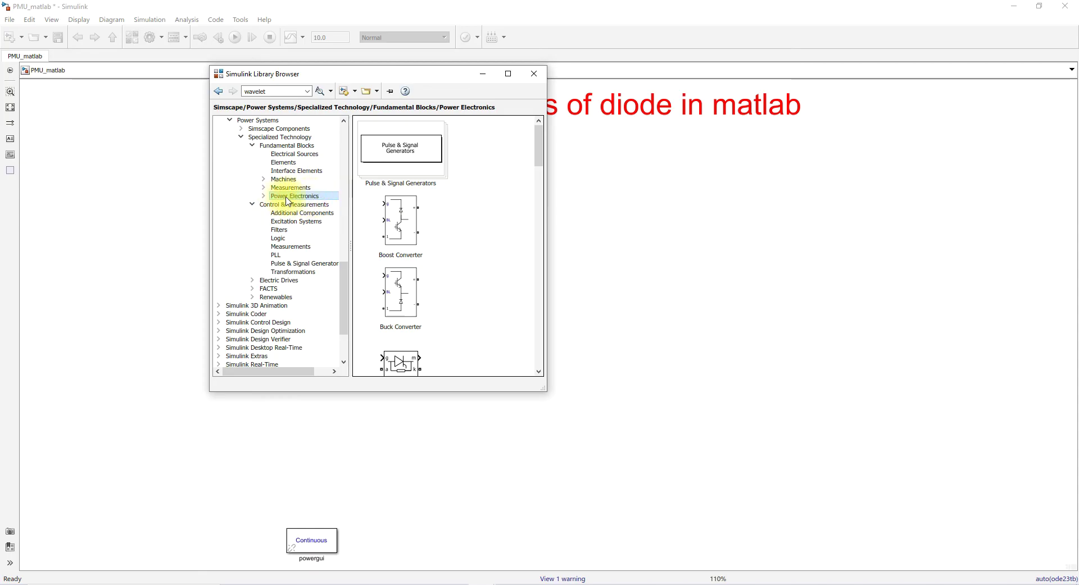
{"action": "scroll", "coordinate": [436, 265], "scroll_direction": "down", "scroll_amount": 5}
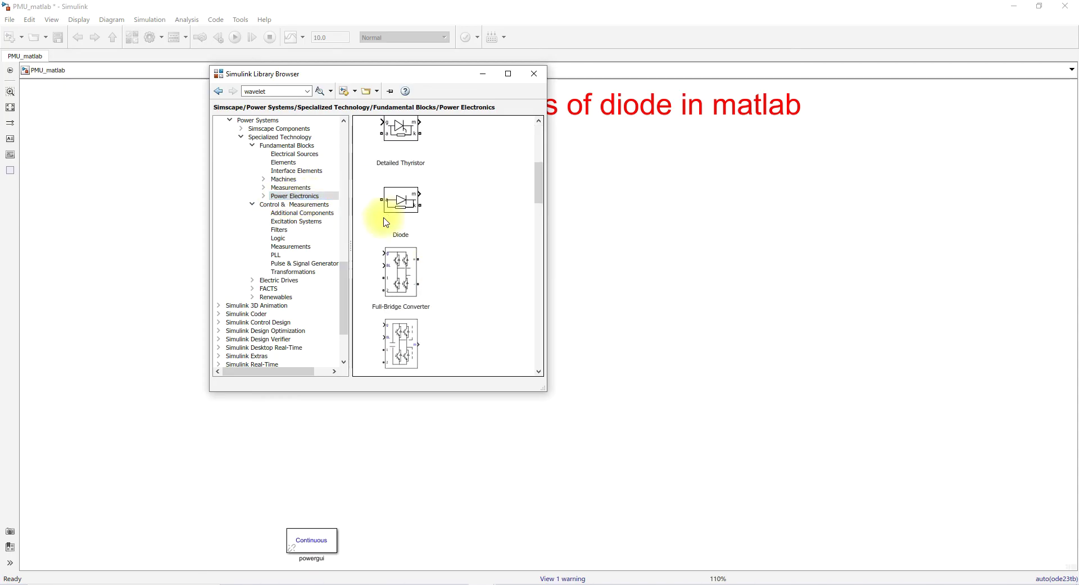
{"action": "left_click_drag", "start_coordinate": [400, 201], "coordinate": [524, 222]}
{"action": "left_click", "coordinate": [506, 281]}
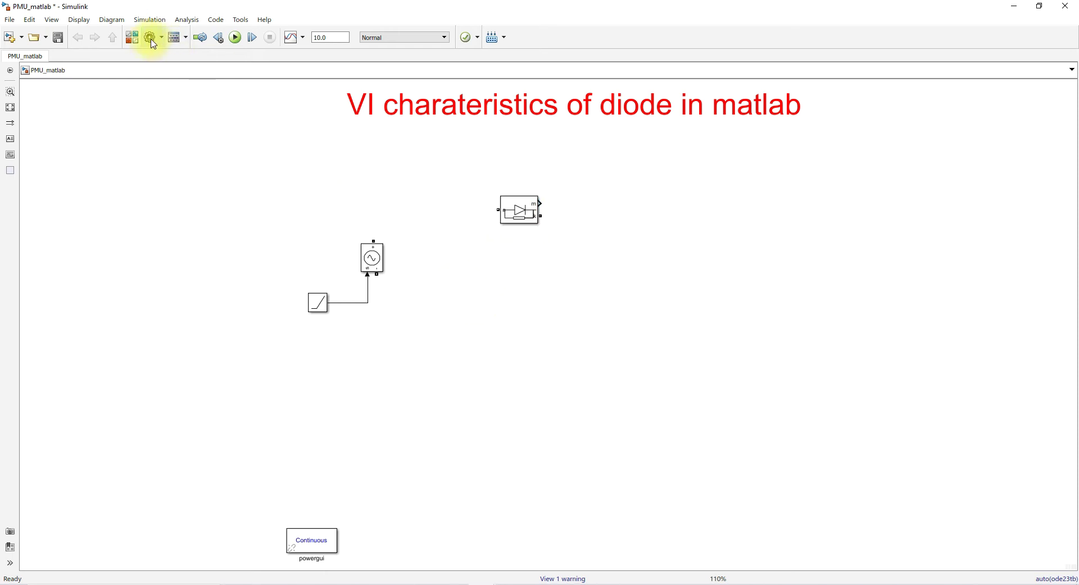
Add a Current Measurement block and wire source top terminal through it to the diode
{"action": "left_click", "coordinate": [132, 37]}
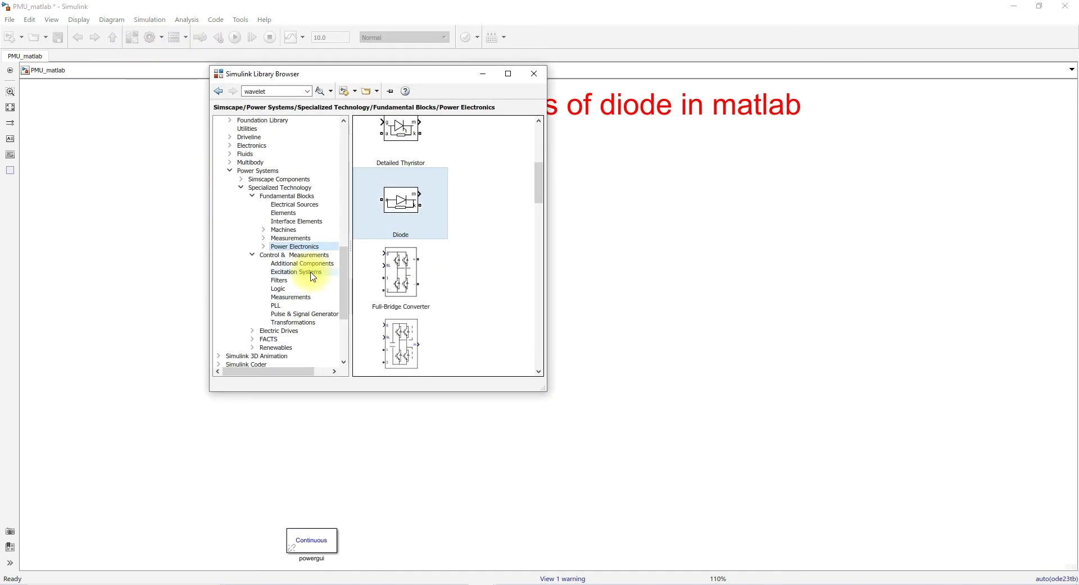
{"action": "left_click", "coordinate": [284, 240]}
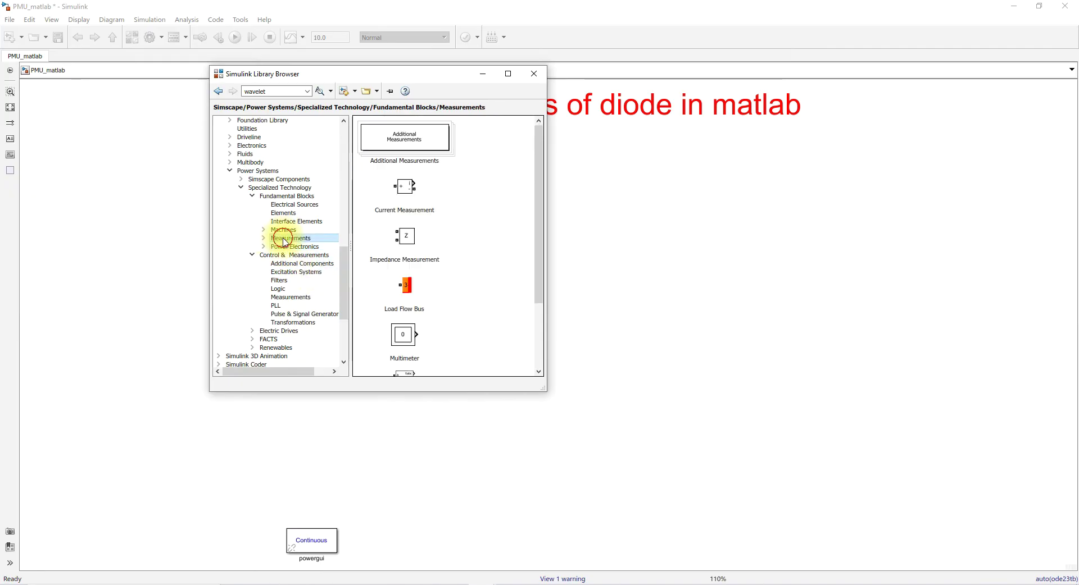
{"action": "left_click_drag", "start_coordinate": [404, 187], "coordinate": [441, 206]}
{"action": "mouse_move", "coordinate": [373, 241]}
{"action": "left_mouse_down"}
{"action": "mouse_move", "coordinate": [388, 219]}
{"action": "mouse_move", "coordinate": [424, 205]}
{"action": "mouse_move", "coordinate": [513, 209]}
{"action": "left_mouse_up"}
{"action": "left_click", "coordinate": [511, 213]}
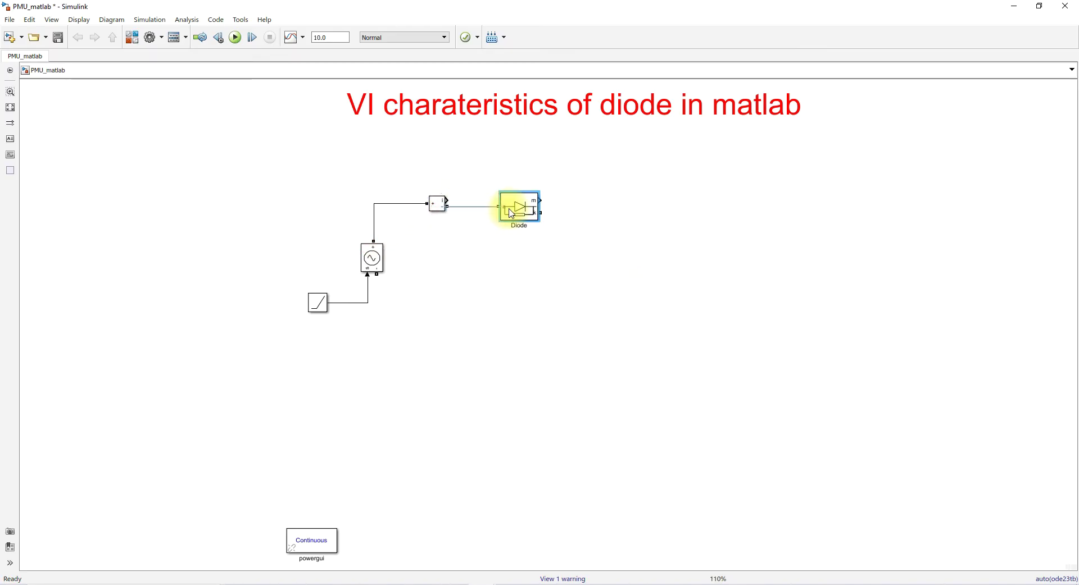
Place a Series RLC Branch right of the diode and rotate it vertical with Ctrl+R
{"action": "left_click", "coordinate": [134, 38]}
{"action": "left_click", "coordinate": [283, 213]}
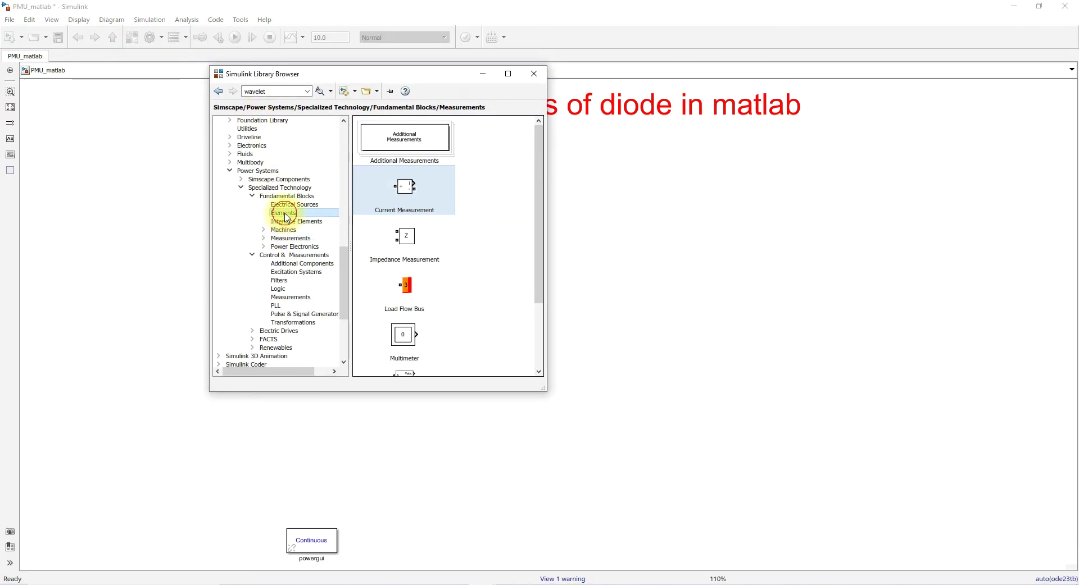
{"action": "scroll", "coordinate": [437, 227], "scroll_direction": "down", "scroll_amount": 3}
{"action": "left_click_drag", "start_coordinate": [466, 256], "coordinate": [658, 284]}
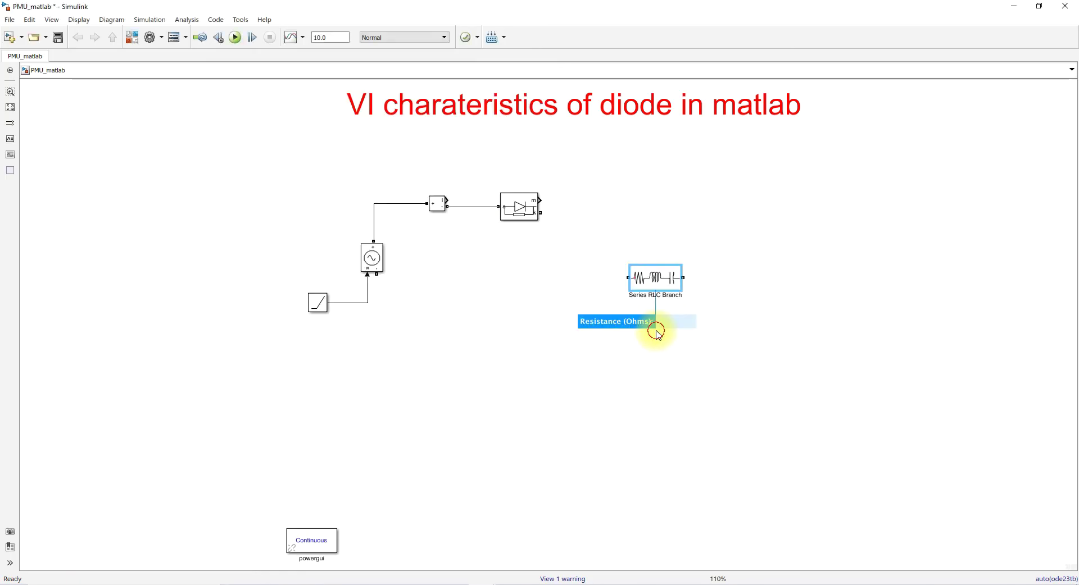
{"action": "left_click", "coordinate": [647, 293]}
{"action": "left_click", "coordinate": [651, 277]}
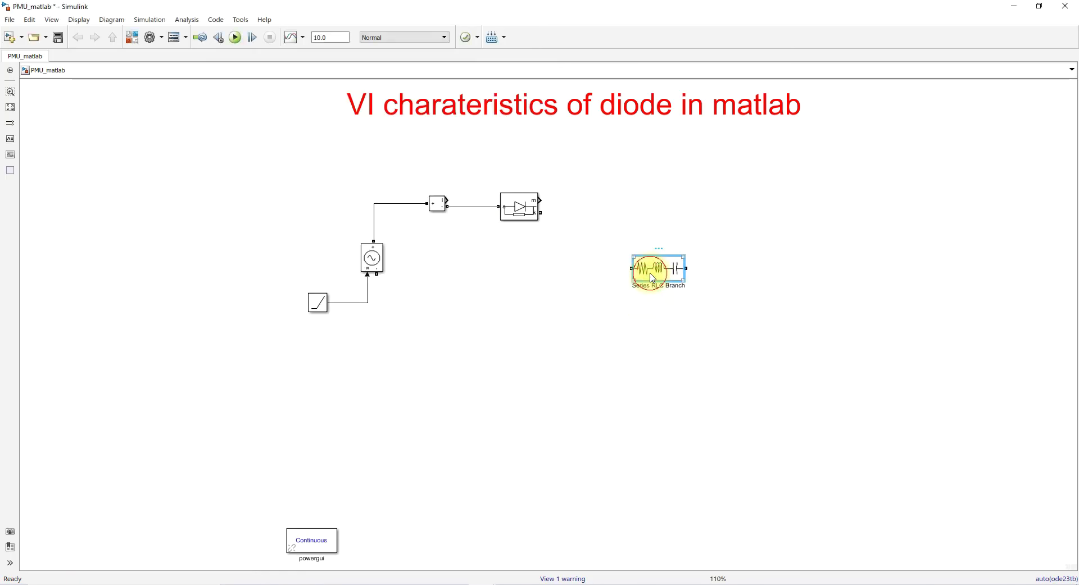
{"action": "key", "text": "ctrl+r"}
{"action": "left_click_drag", "start_coordinate": [660, 281], "coordinate": [659, 293]}
{"action": "left_click", "coordinate": [590, 287]}
Wire the branch from the diode output to the source's lower terminal and align it
{"action": "left_click_drag", "start_coordinate": [659, 254], "coordinate": [540, 213]}
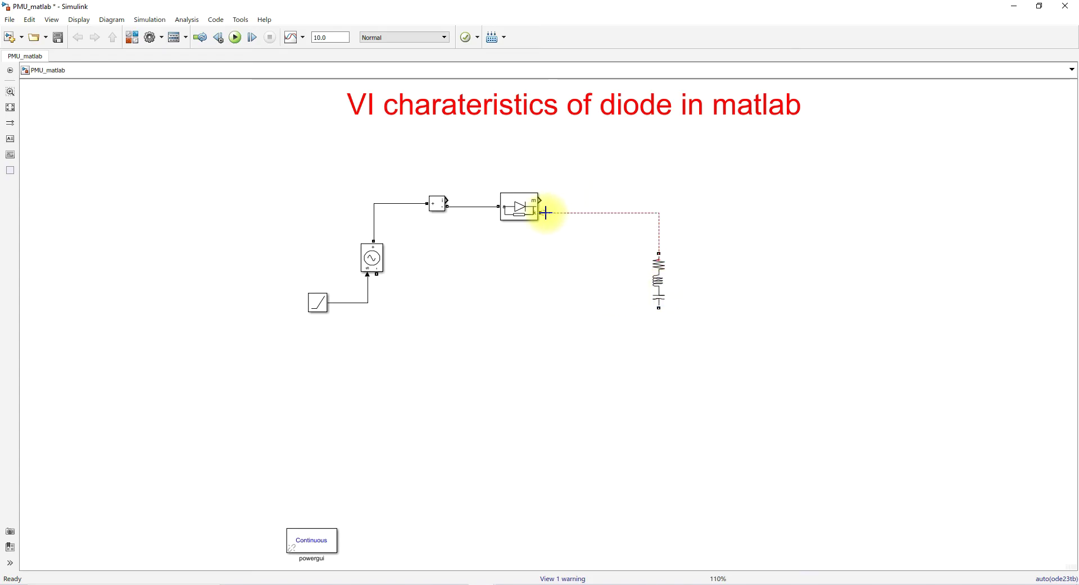
{"action": "left_click_drag", "start_coordinate": [659, 310], "coordinate": [376, 273]}
{"action": "left_click", "coordinate": [645, 288]}
{"action": "left_click_drag", "start_coordinate": [645, 289], "coordinate": [647, 266]}
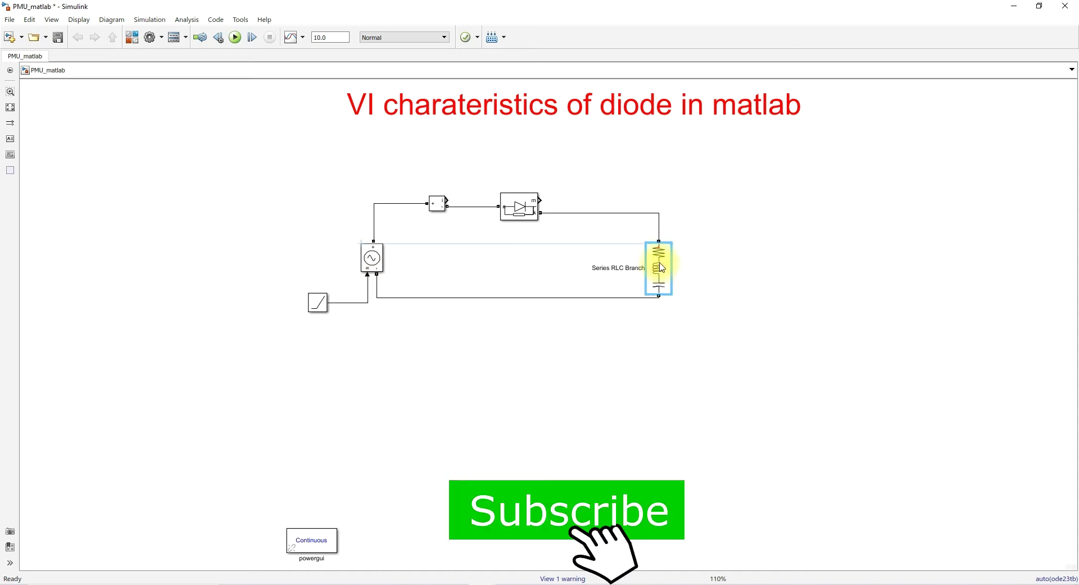
Set the branch type to R with 0.1 ohm resistance, then lower the return wire
{"action": "double_click", "coordinate": [658, 257]}
{"action": "left_click", "coordinate": [741, 217]}
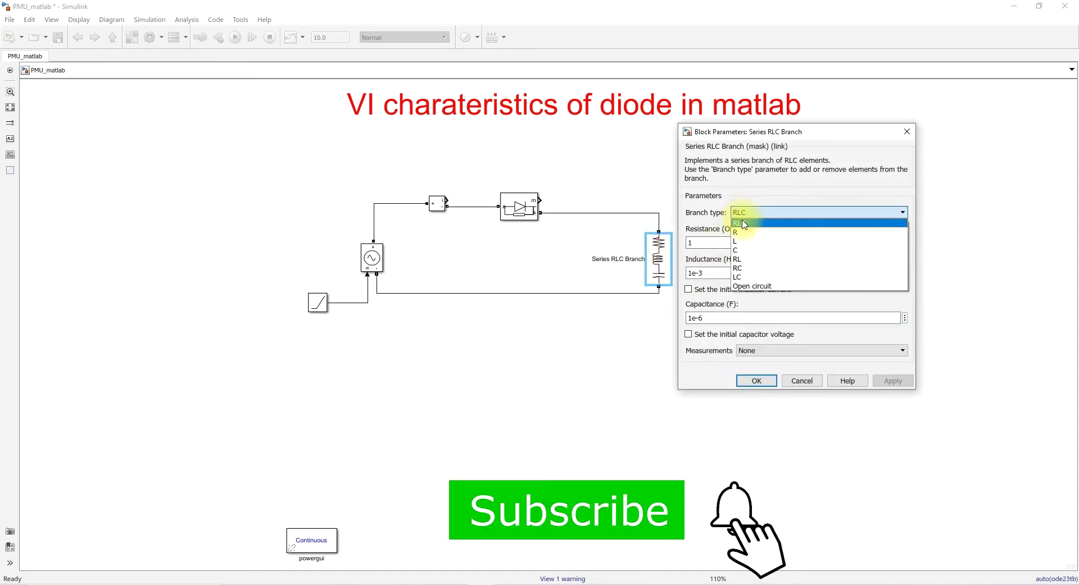
{"action": "left_click", "coordinate": [740, 225]}
{"action": "double_click", "coordinate": [704, 247]}
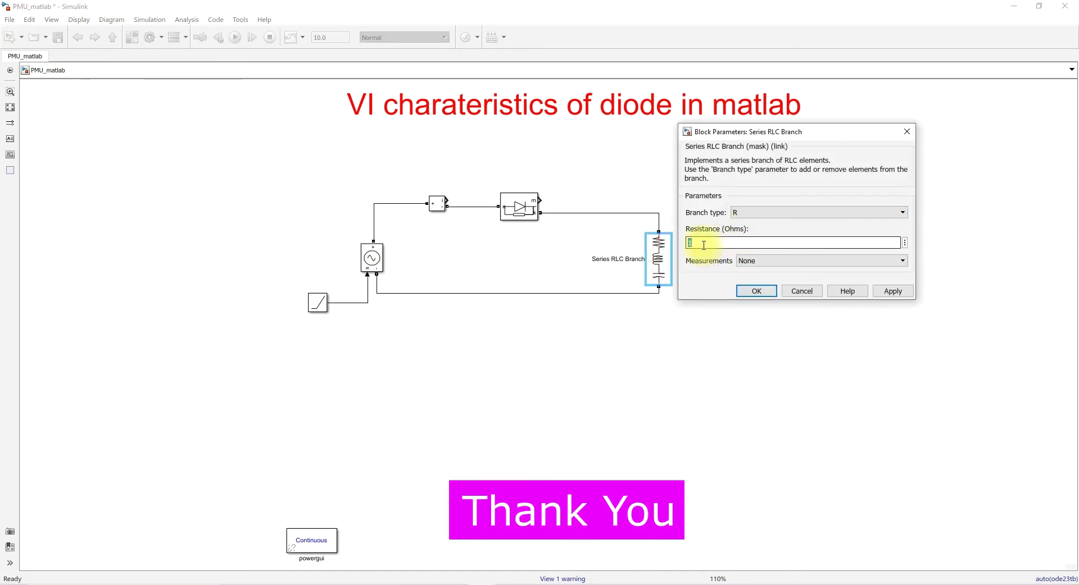
{"action": "type", "text": "0.1"}
{"action": "key", "text": "Return"}
{"action": "left_click", "coordinate": [479, 388]}
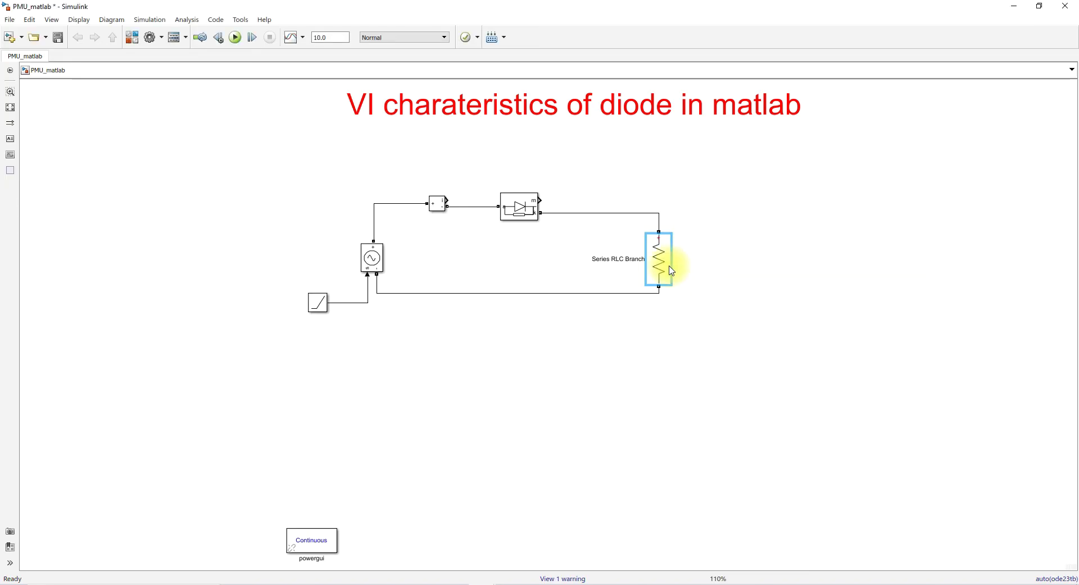
{"action": "left_click_drag", "start_coordinate": [513, 293], "coordinate": [517, 323]}
{"action": "left_click", "coordinate": [520, 357]}
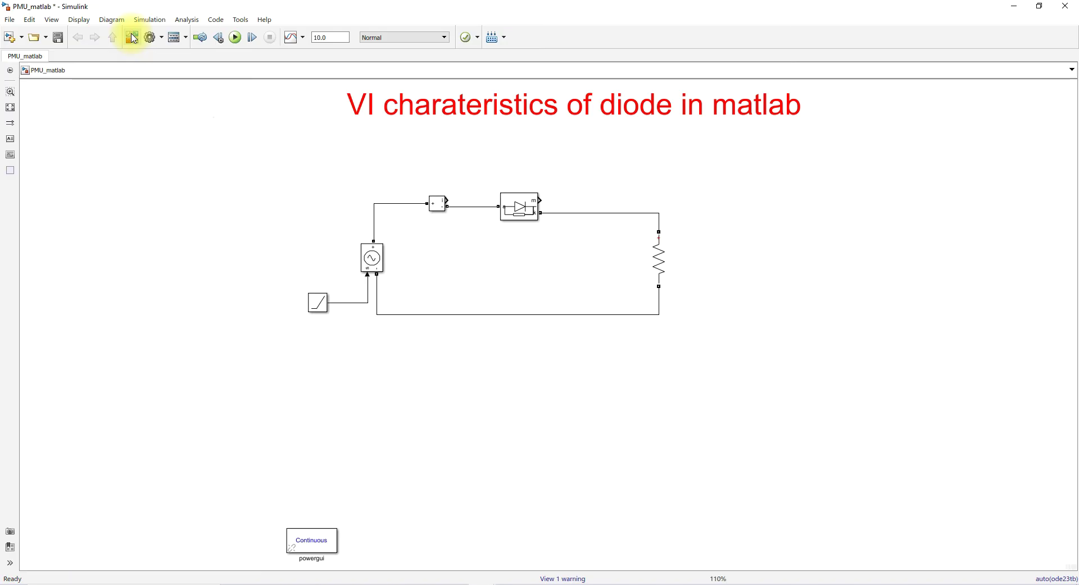
Place a Voltage Measurement block above the diode and wire its minus input to the cathode side
{"action": "left_click", "coordinate": [133, 38]}
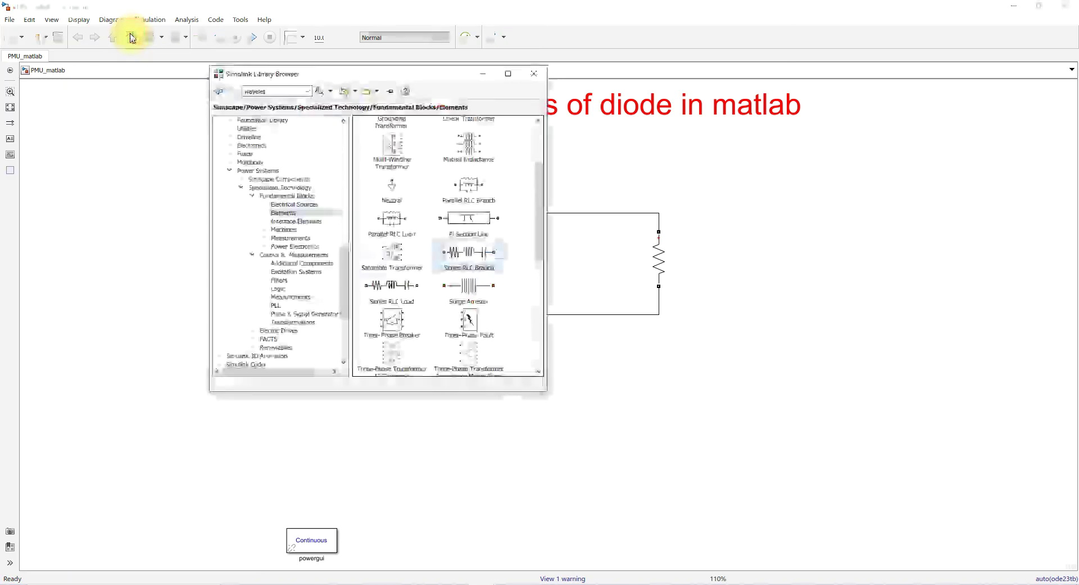
{"action": "left_click", "coordinate": [287, 238]}
{"action": "left_click", "coordinate": [404, 236]}
{"action": "scroll", "coordinate": [408, 244], "scroll_direction": "down", "scroll_amount": 3}
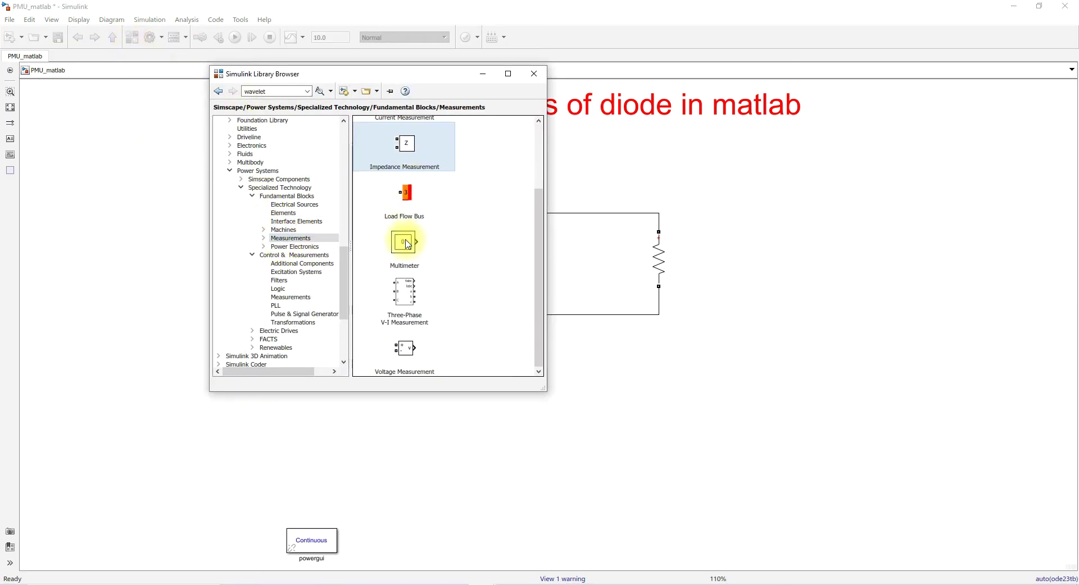
{"action": "left_click_drag", "start_coordinate": [405, 348], "coordinate": [473, 207]}
{"action": "left_click", "coordinate": [542, 162]}
{"action": "left_click_drag", "start_coordinate": [559, 166], "coordinate": [555, 213]}
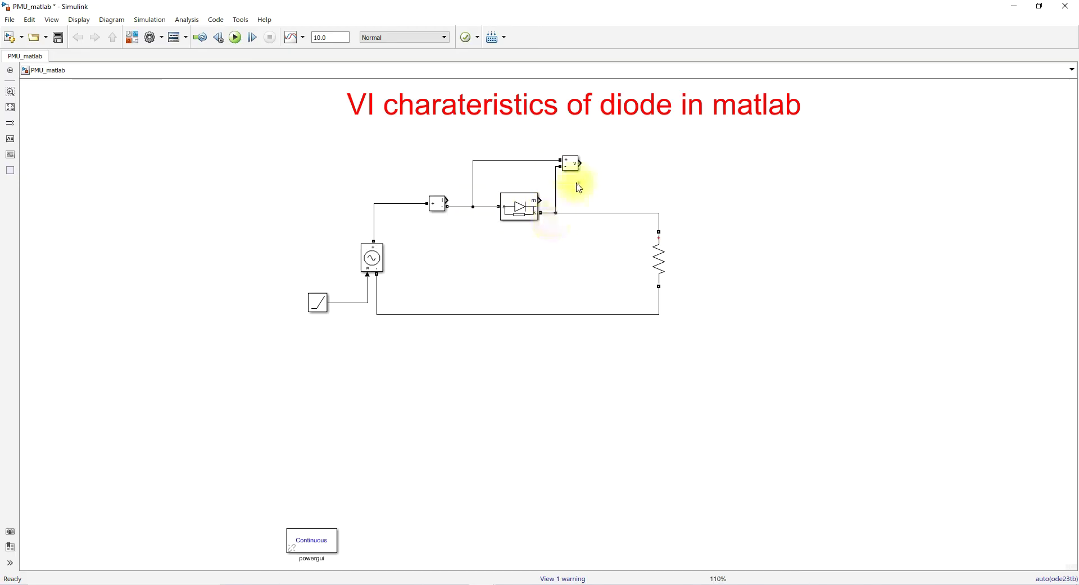
{"action": "left_click_drag", "start_coordinate": [571, 163], "coordinate": [577, 163]}
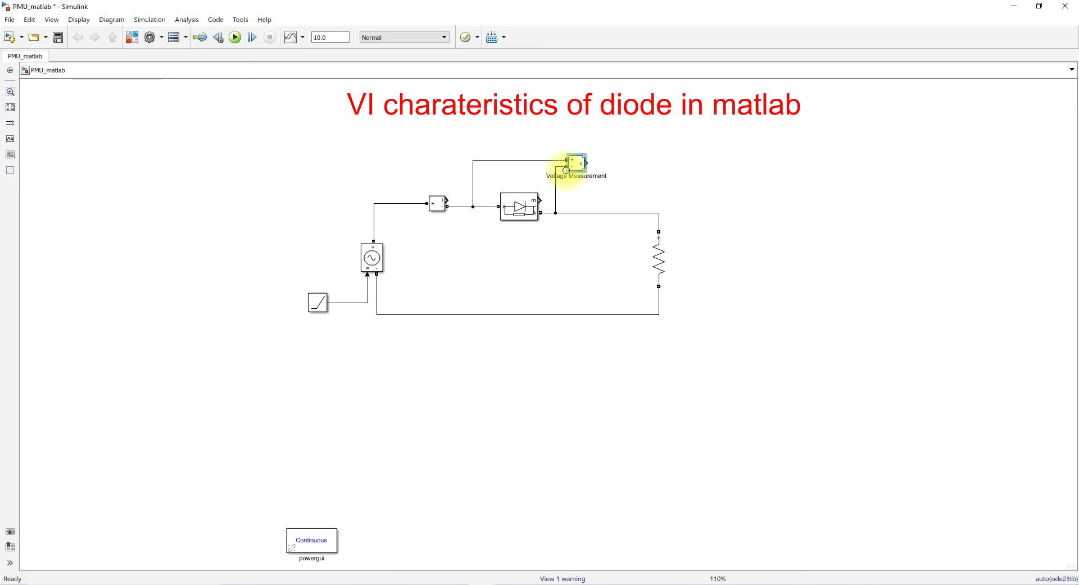
Add an XY Graph block from Simulink Sinks to the right of the circuit
{"action": "left_click", "coordinate": [134, 41]}
{"action": "scroll", "coordinate": [268, 250], "scroll_direction": "up", "scroll_amount": 15}
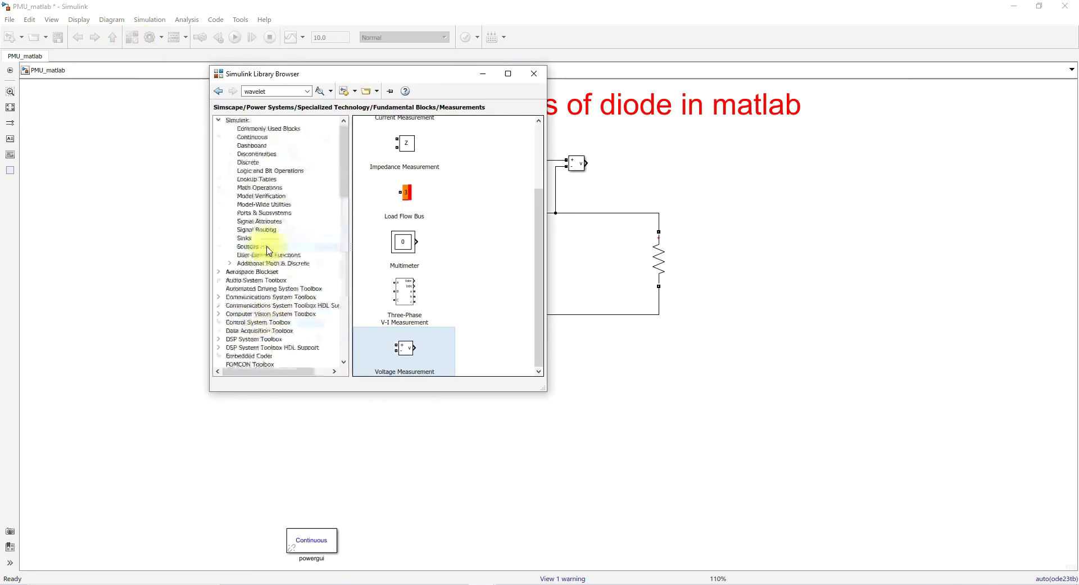
{"action": "left_click", "coordinate": [245, 240]}
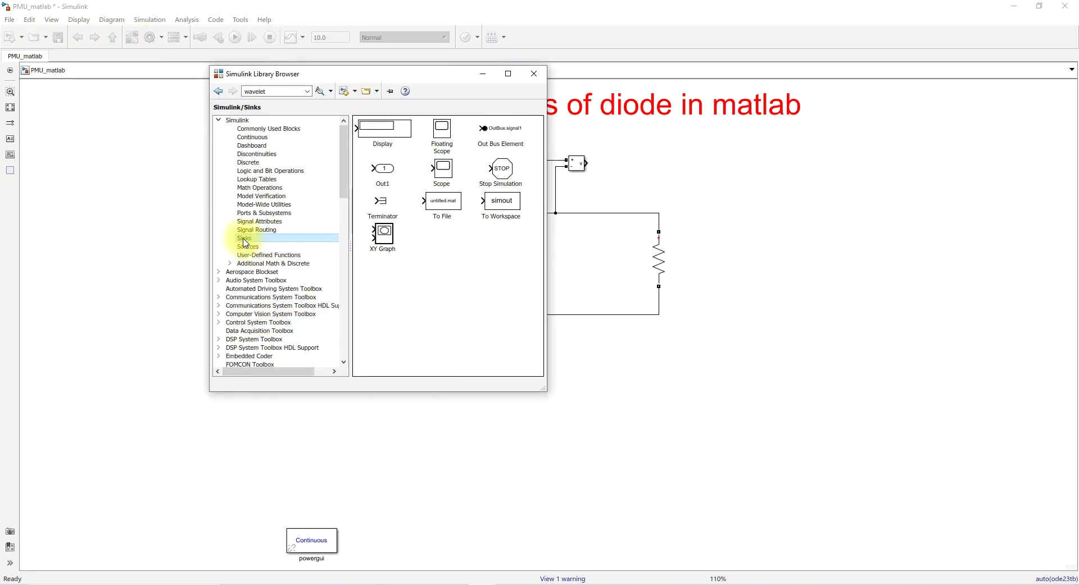
{"action": "left_click", "coordinate": [382, 236]}
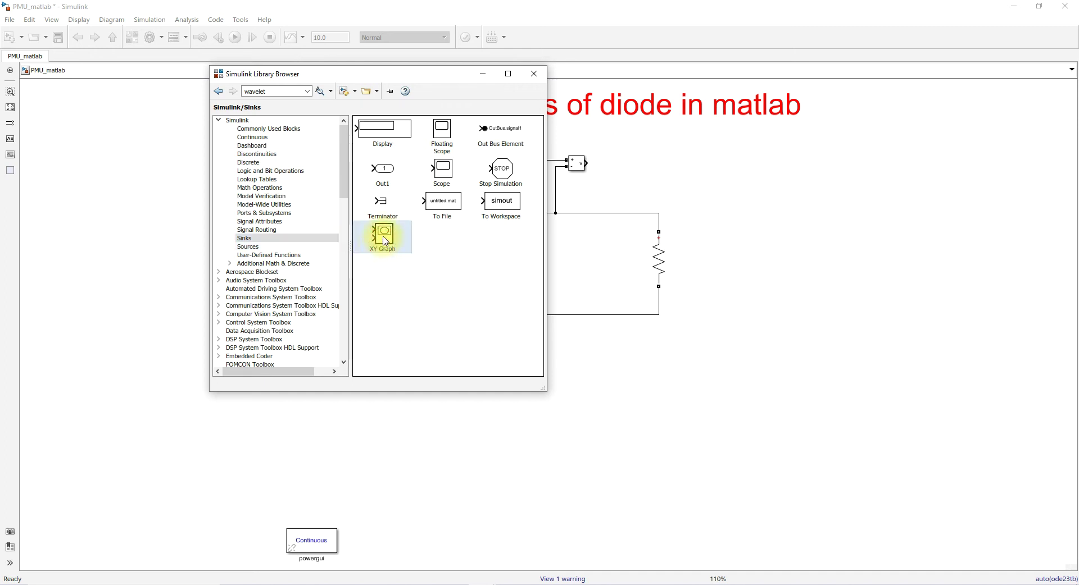
{"action": "left_click_drag", "start_coordinate": [387, 241], "coordinate": [693, 186]}
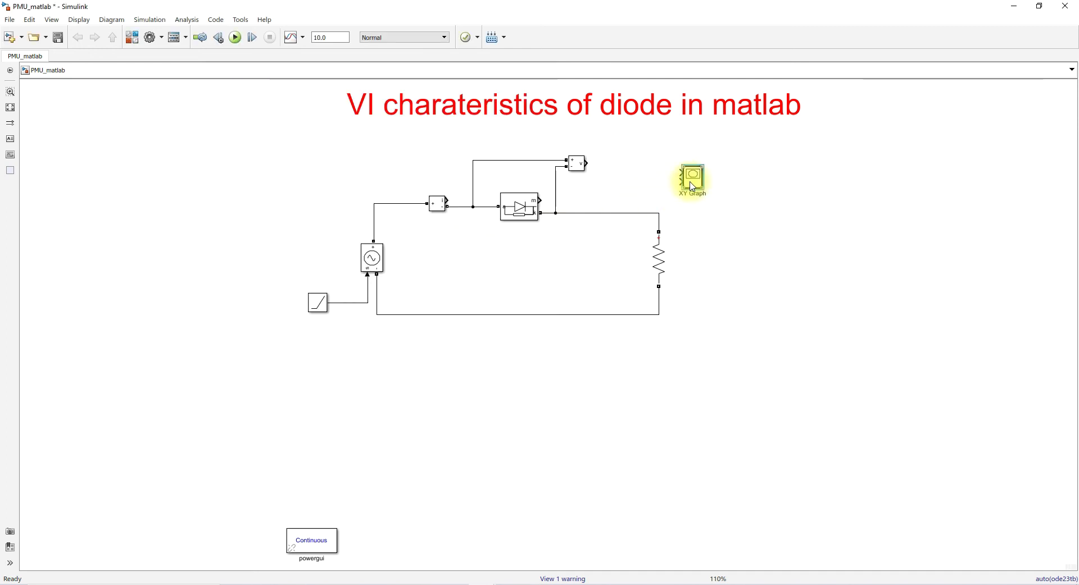
Connect the XY Graph inputs to the measurement outputs and open its parameters
{"action": "left_click_drag", "start_coordinate": [689, 170], "coordinate": [585, 164]}
{"action": "mouse_move", "coordinate": [698, 174]}
{"action": "left_mouse_down"}
{"action": "mouse_move", "coordinate": [557, 174]}
{"action": "mouse_move", "coordinate": [446, 201]}
{"action": "left_mouse_up"}
{"action": "left_click", "coordinate": [683, 176]}
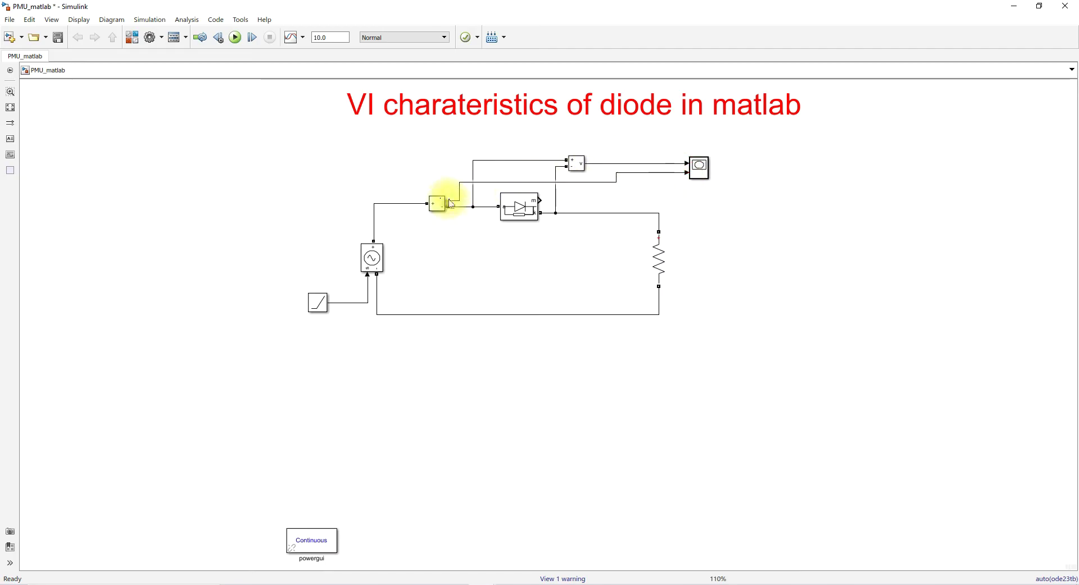
{"action": "double_click", "coordinate": [699, 168]}
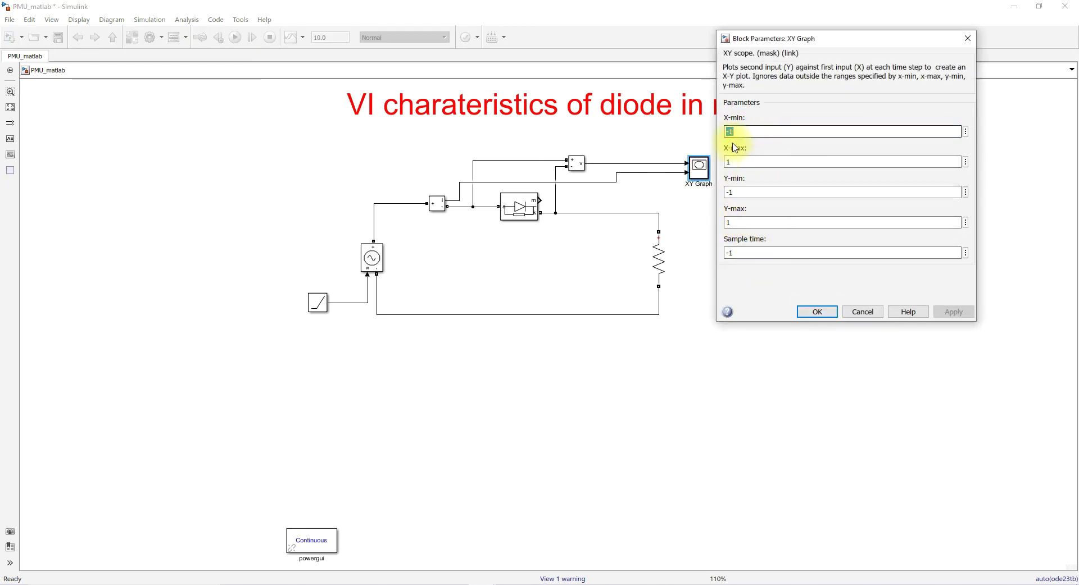
Set the XY Graph Y-max to 30, keeping X from -1 to 1 and Y-min -1
{"action": "double_click", "coordinate": [735, 195]}
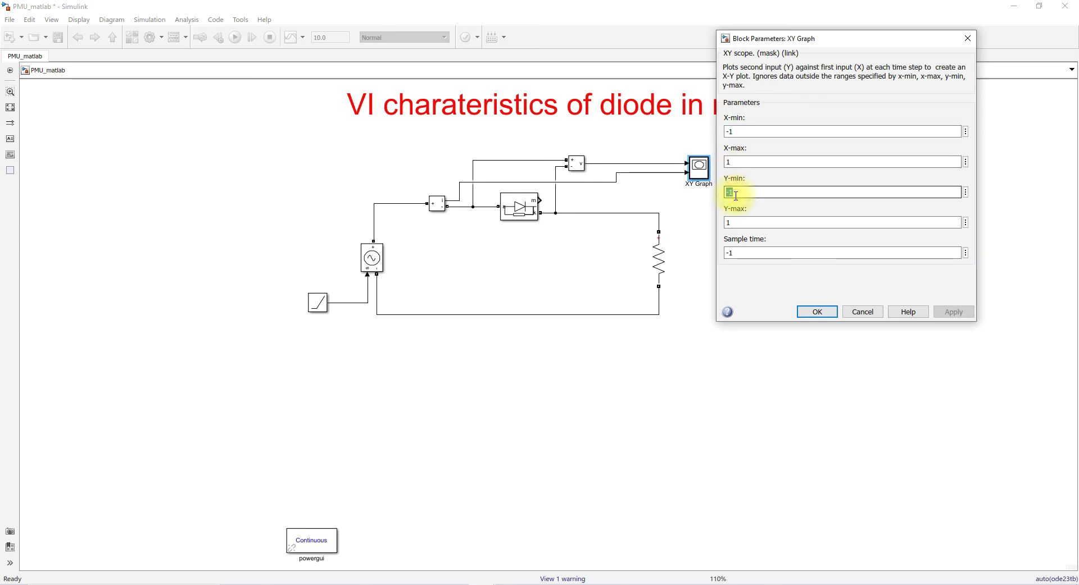
{"action": "double_click", "coordinate": [737, 221]}
{"action": "type", "text": "30"}
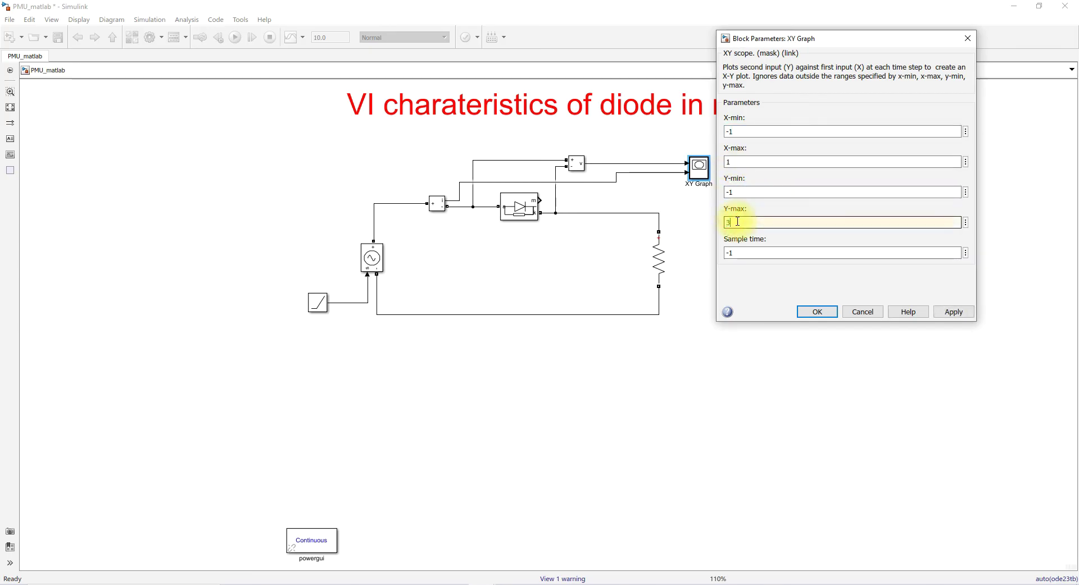
{"action": "left_click", "coordinate": [954, 311]}
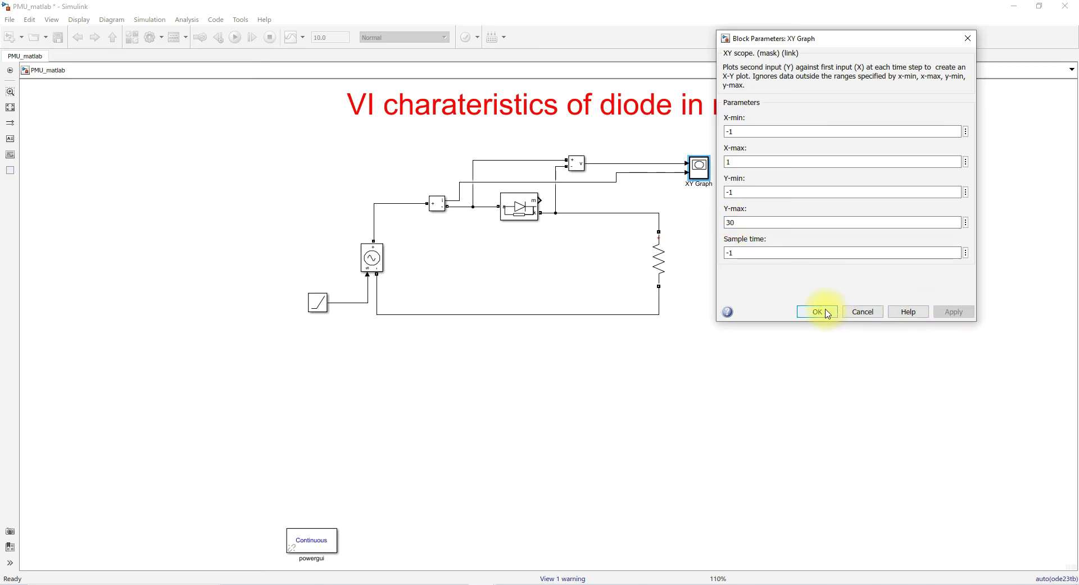
{"action": "left_click", "coordinate": [817, 312]}
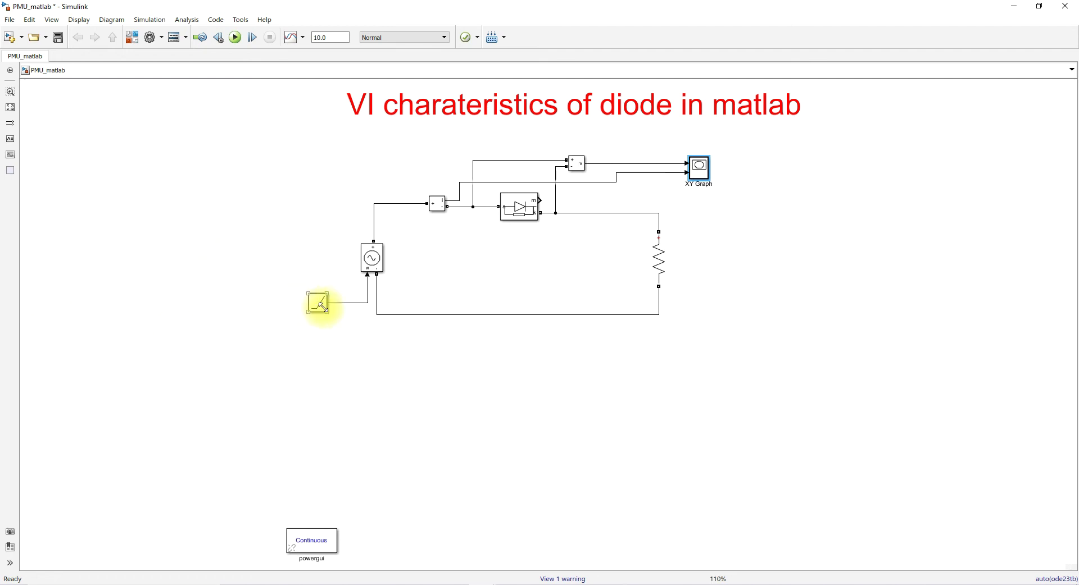
{"action": "left_click_drag", "start_coordinate": [273, 221], "coordinate": [402, 326]}
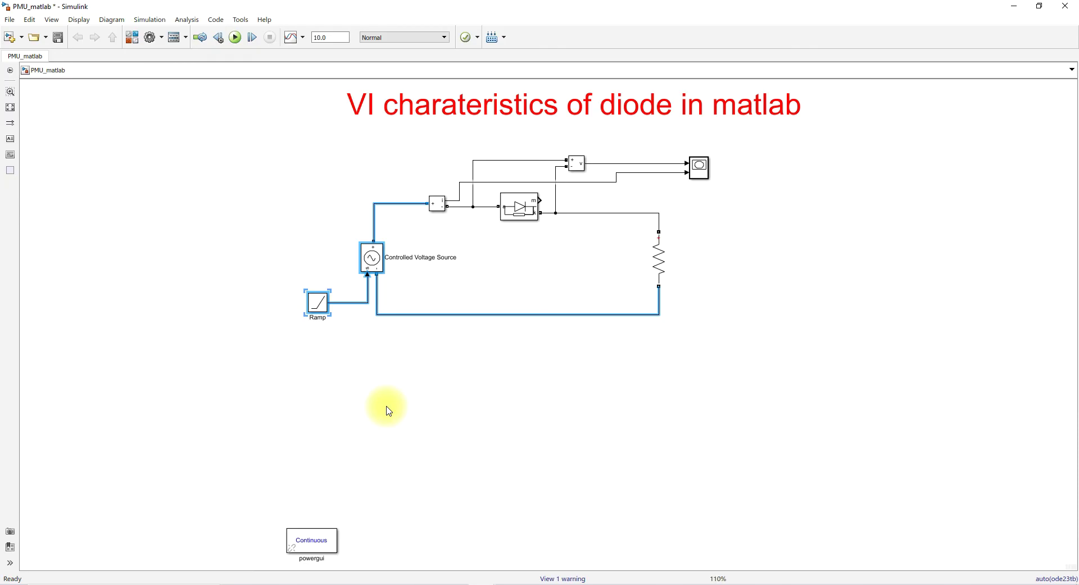
{"action": "left_click", "coordinate": [389, 411]}
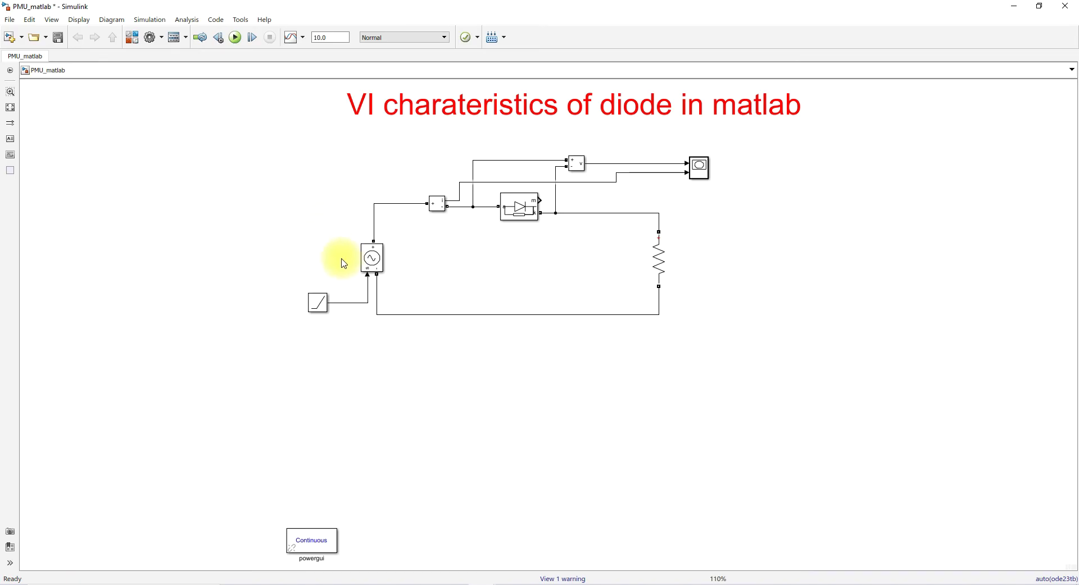
{"action": "left_click_drag", "start_coordinate": [277, 210], "coordinate": [396, 324]}
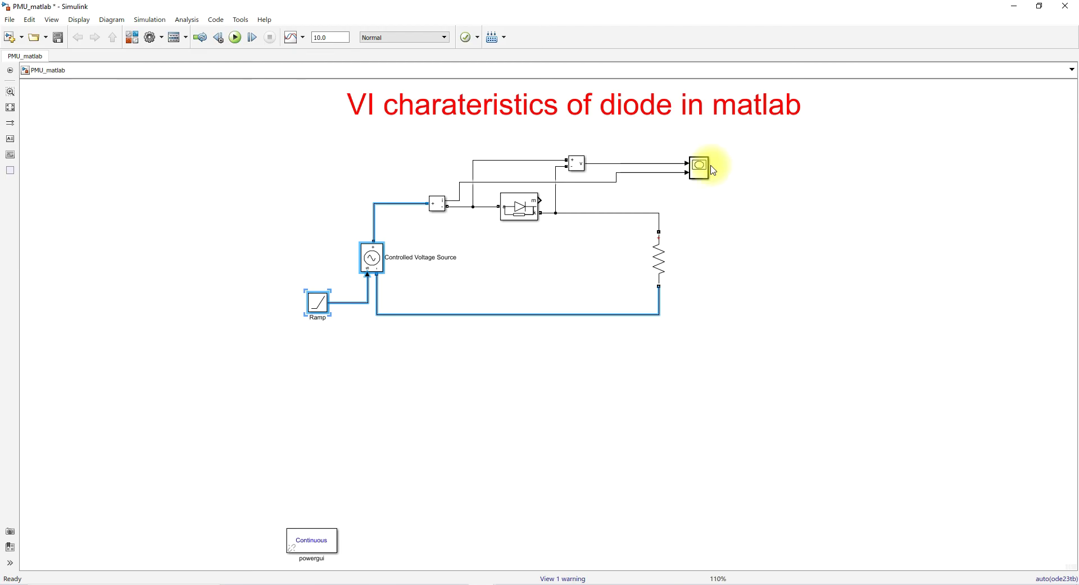
Restore the model window and start the diode circuit simulation
{"action": "double_click", "coordinate": [288, 9]}
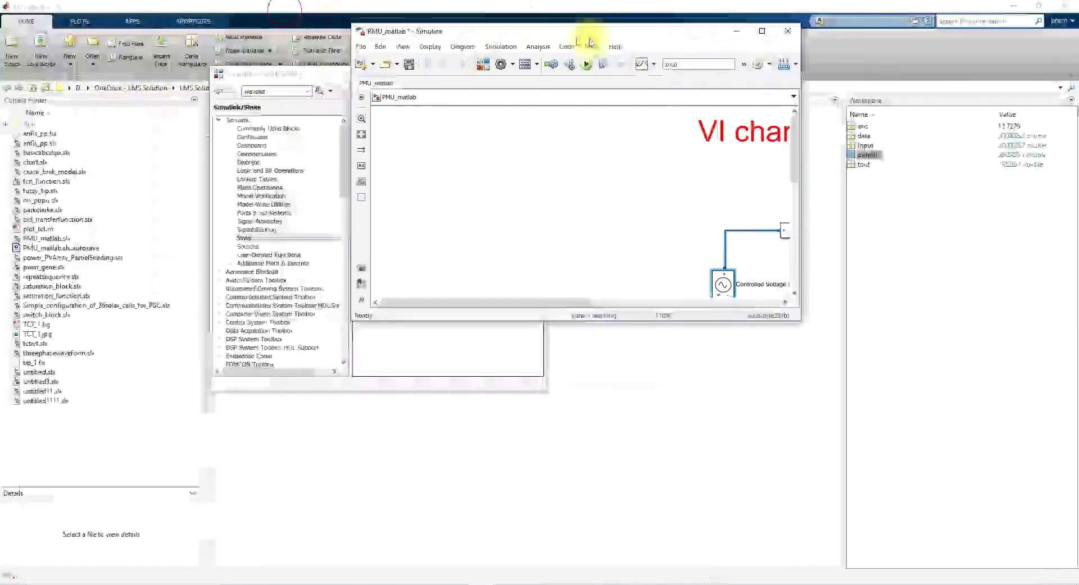
{"action": "left_click_drag", "start_coordinate": [475, 304], "coordinate": [727, 315]}
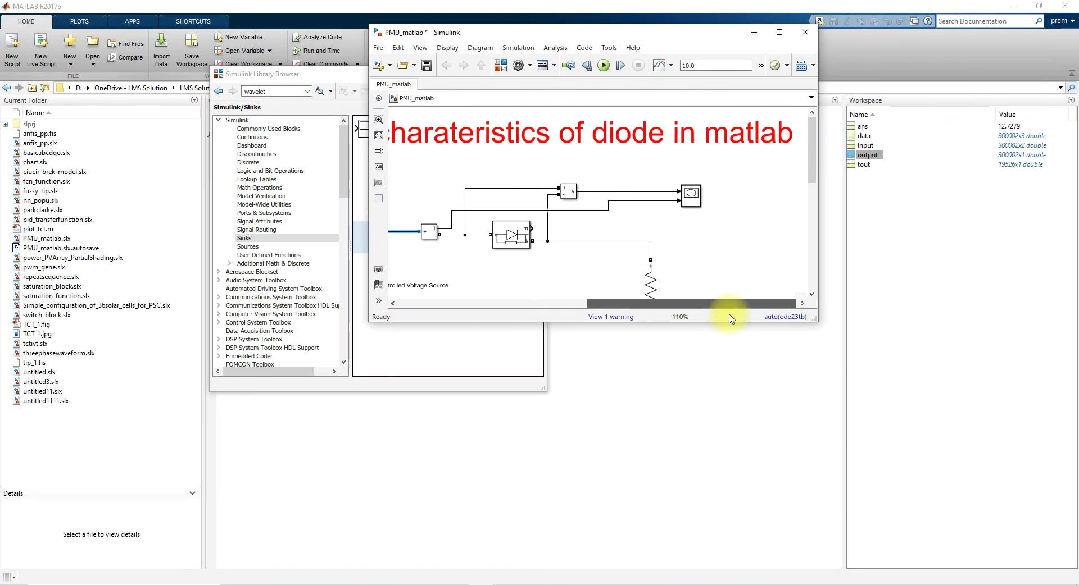
{"action": "left_click", "coordinate": [604, 66]}
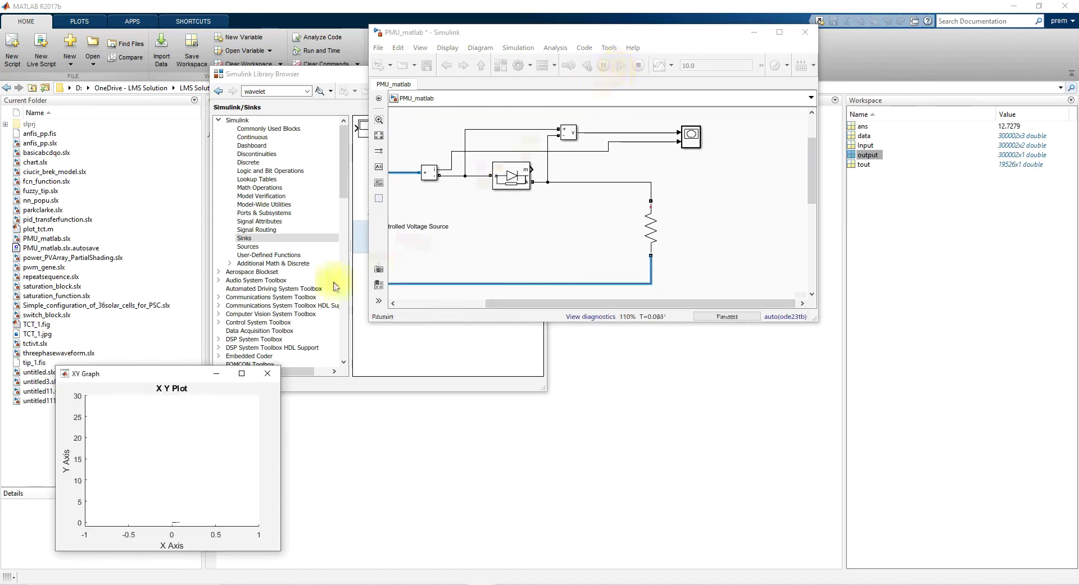
Reposition and enlarge the XY Graph plot window beside the model
{"action": "left_click_drag", "start_coordinate": [170, 375], "coordinate": [231, 57]}
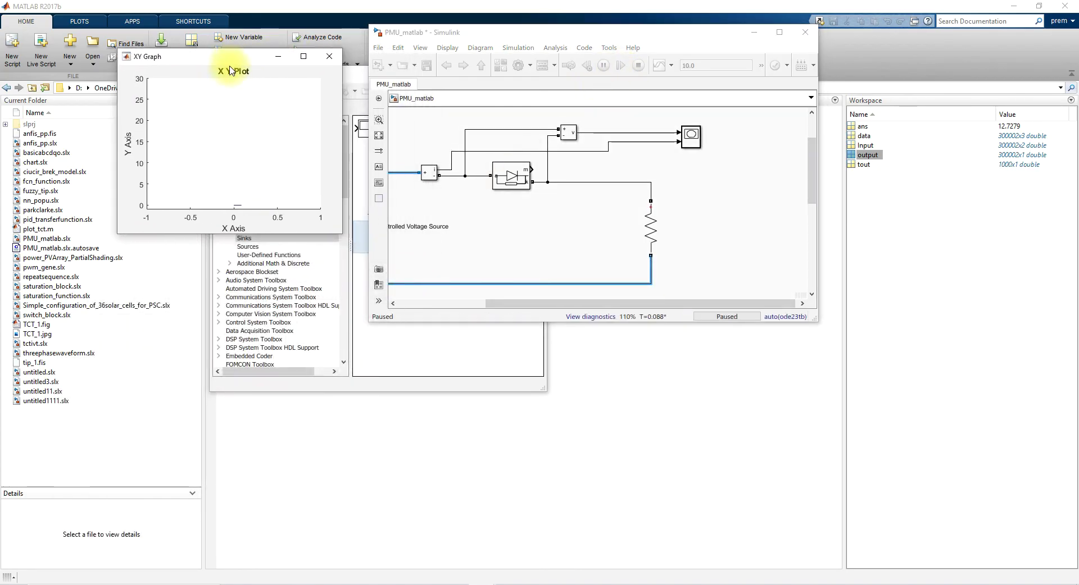
{"action": "left_click_drag", "start_coordinate": [342, 233], "coordinate": [372, 347]}
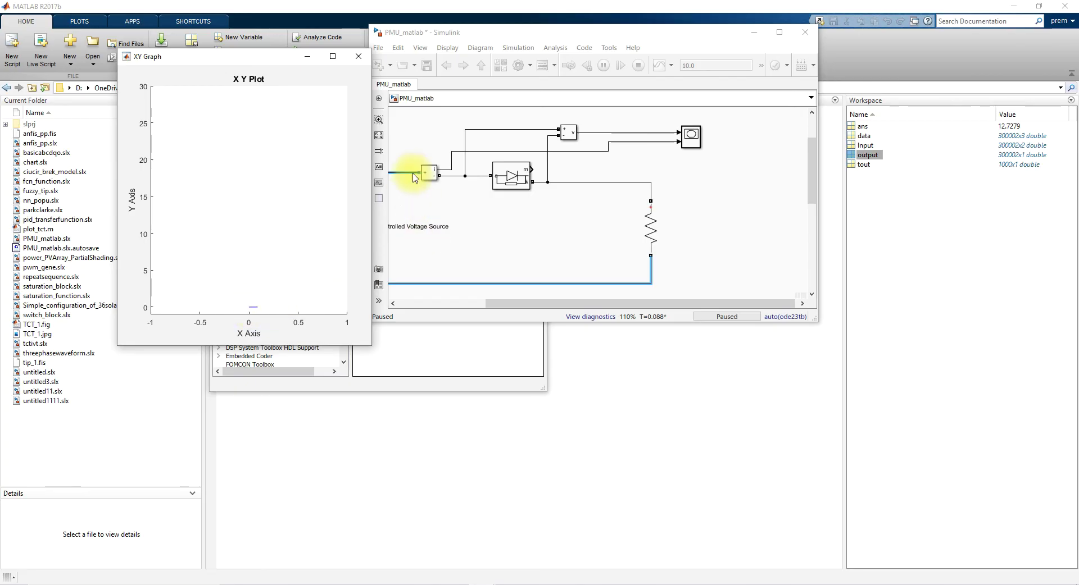
{"action": "left_click_drag", "start_coordinate": [524, 303], "coordinate": [440, 305]}
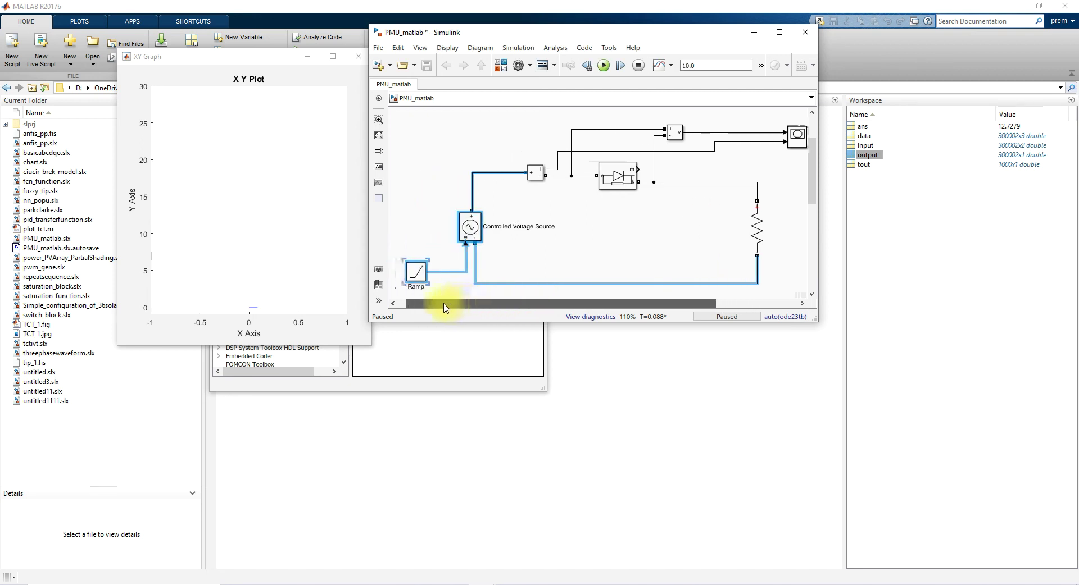
{"action": "left_click", "coordinate": [526, 255]}
{"action": "left_click_drag", "start_coordinate": [483, 304], "coordinate": [487, 304]}
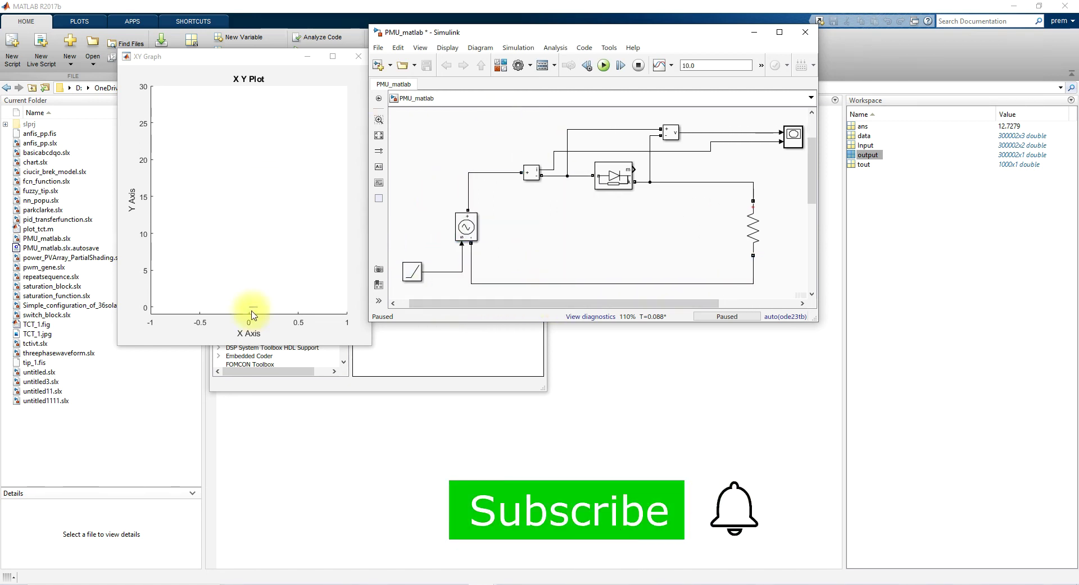
Step the simulation forward three times and confirm the diode's 0.8 V forward voltage
{"action": "left_click", "coordinate": [620, 66]}
{"action": "left_click", "coordinate": [619, 66]}
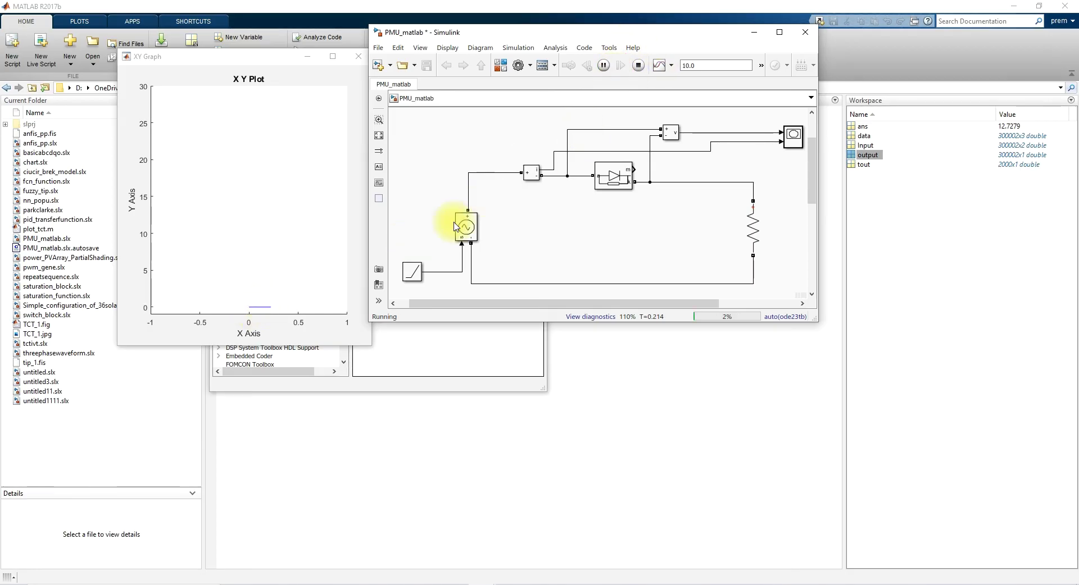
{"action": "left_click", "coordinate": [620, 66]}
{"action": "double_click", "coordinate": [618, 176]}
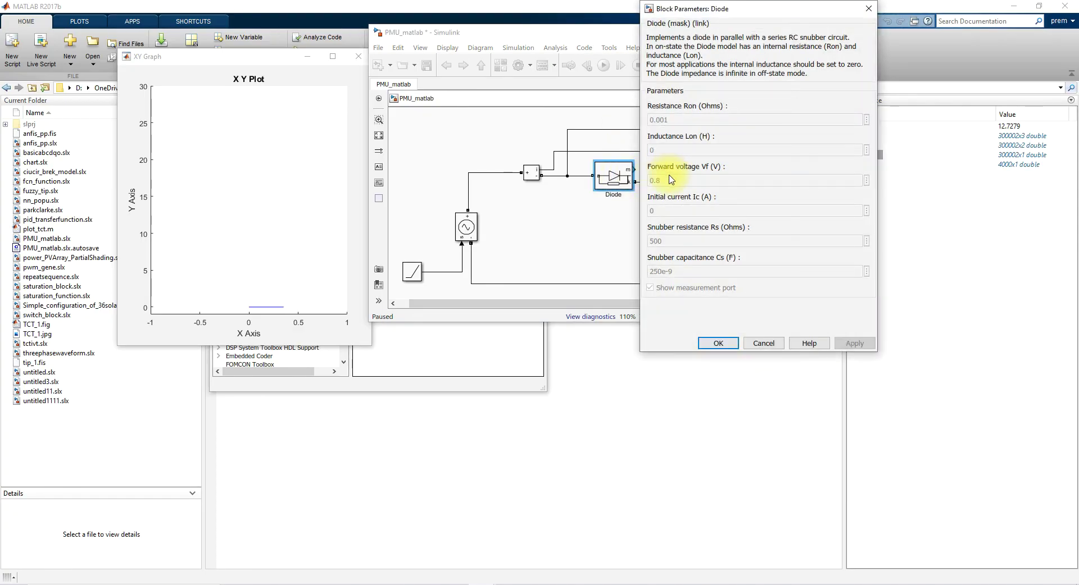
{"action": "left_click", "coordinate": [717, 343]}
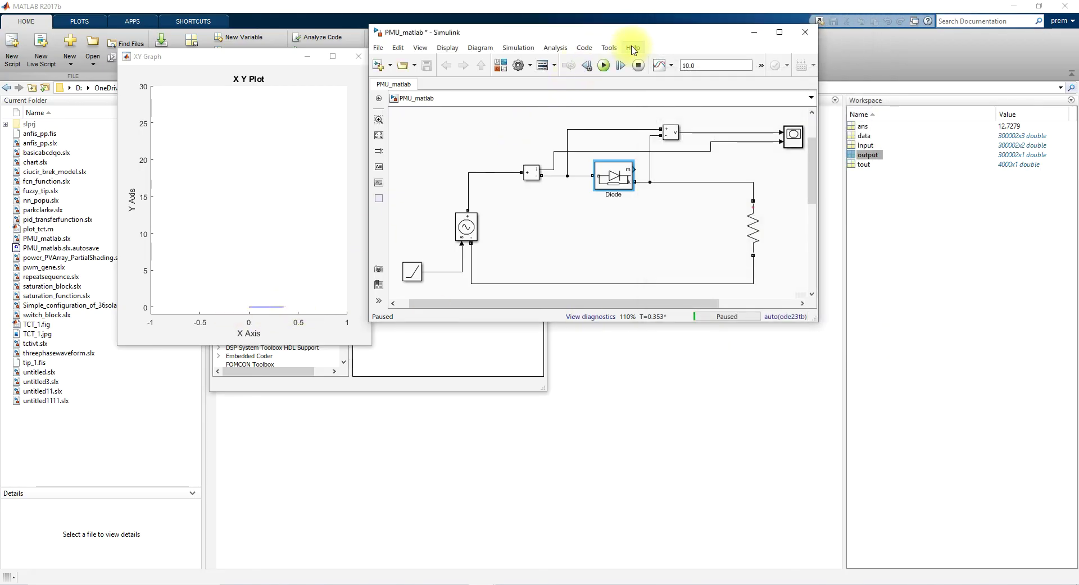
Step the simulation until the trace climbs steeply past 0.8 V, then stop it
{"action": "left_click", "coordinate": [621, 65]}
{"action": "left_click", "coordinate": [621, 67]}
{"action": "left_click", "coordinate": [621, 67]}
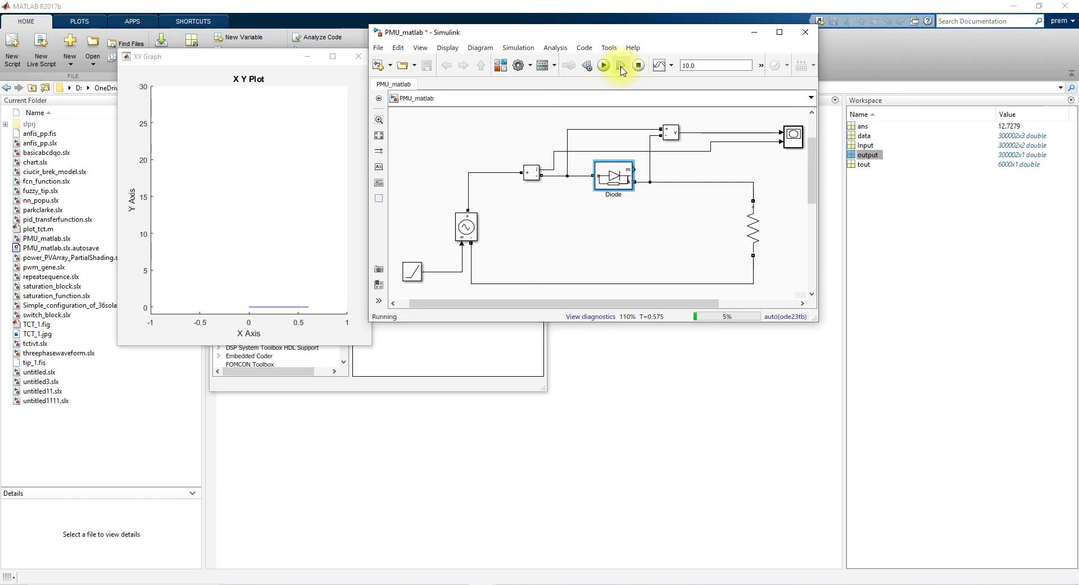
{"action": "left_click", "coordinate": [622, 68]}
{"action": "left_click", "coordinate": [622, 69]}
{"action": "left_click", "coordinate": [620, 69]}
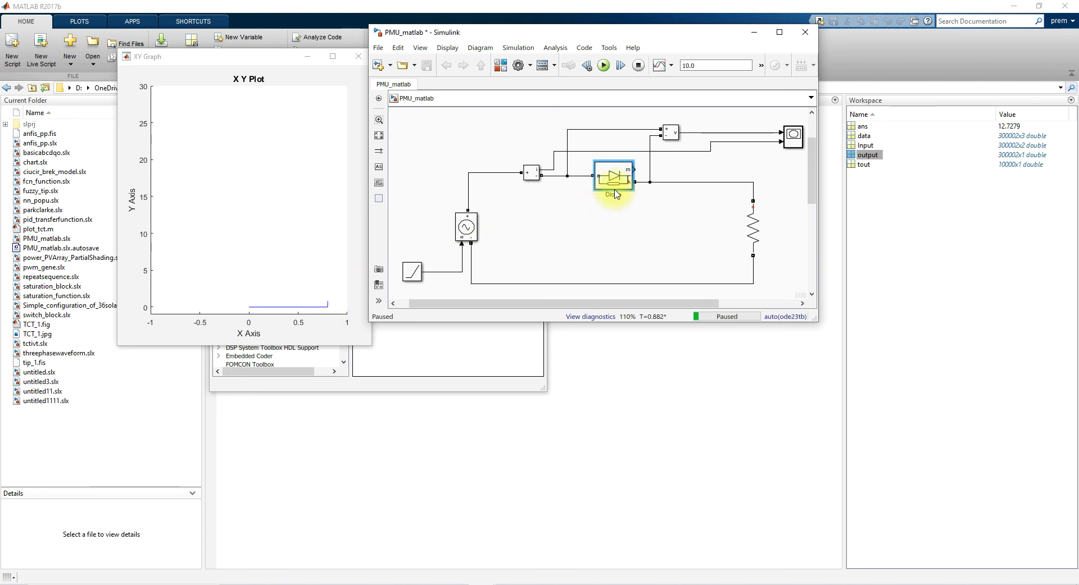
{"action": "left_click", "coordinate": [623, 67]}
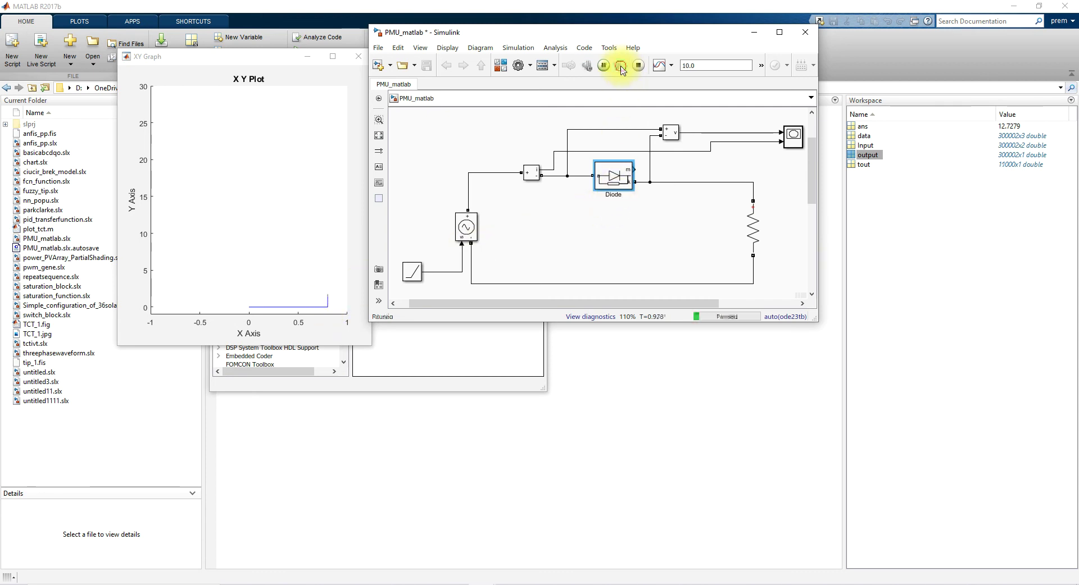
{"action": "left_click", "coordinate": [621, 67]}
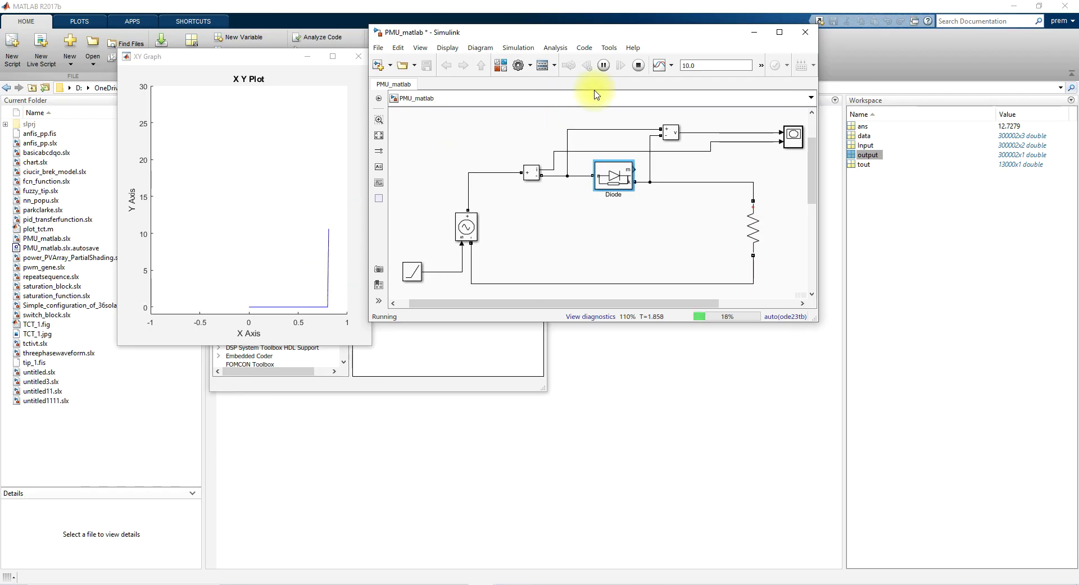
{"action": "left_click", "coordinate": [639, 66]}
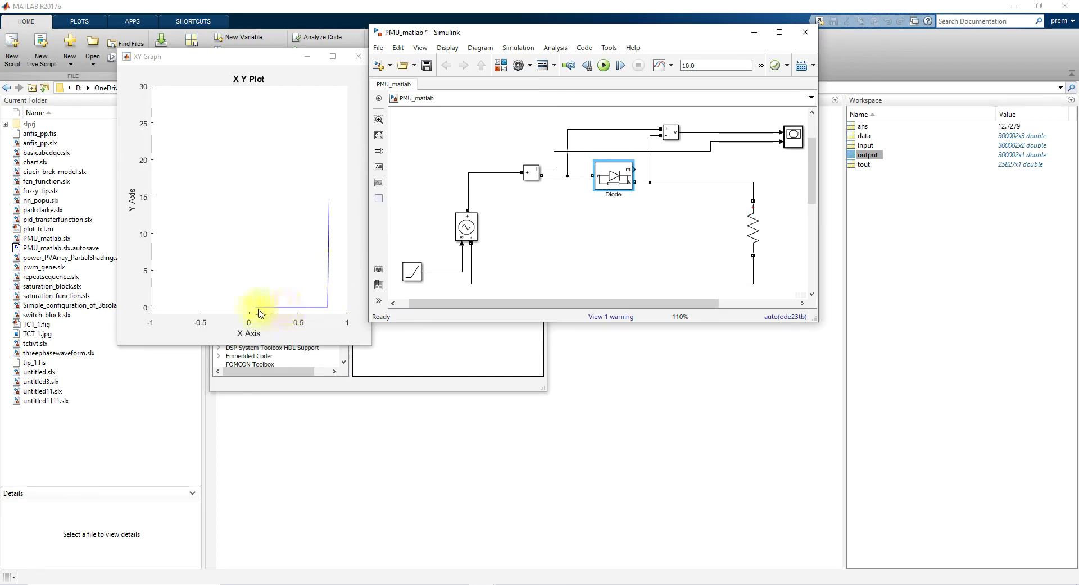
{"action": "left_click", "coordinate": [329, 306]}
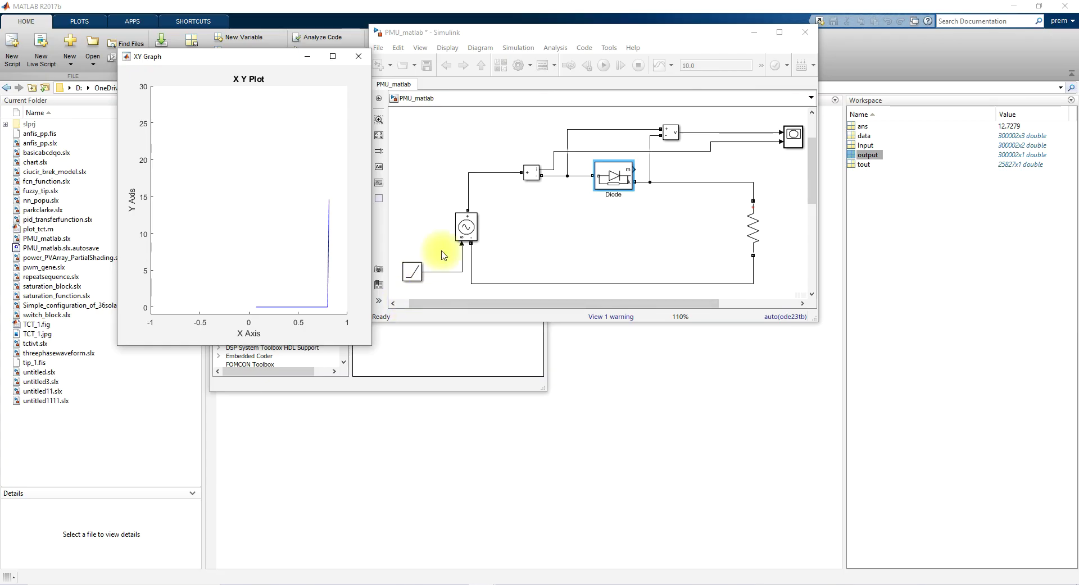
Change the Ramp block's slope to -1 and apply it
{"action": "double_click", "coordinate": [413, 272]}
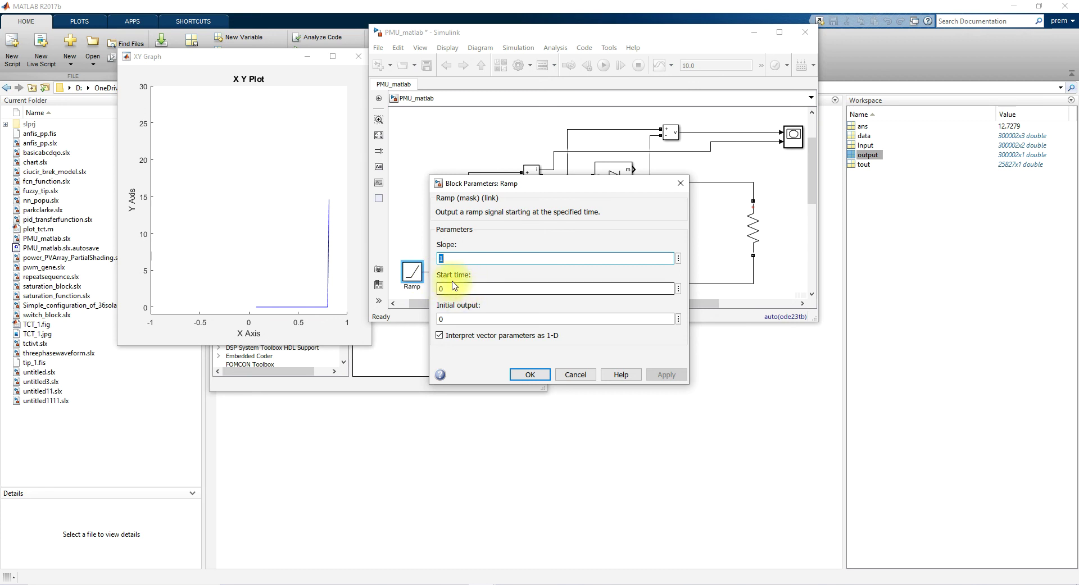
{"action": "type", "text": "-1"}
{"action": "left_click", "coordinate": [666, 375]}
{"action": "left_click", "coordinate": [534, 375]}
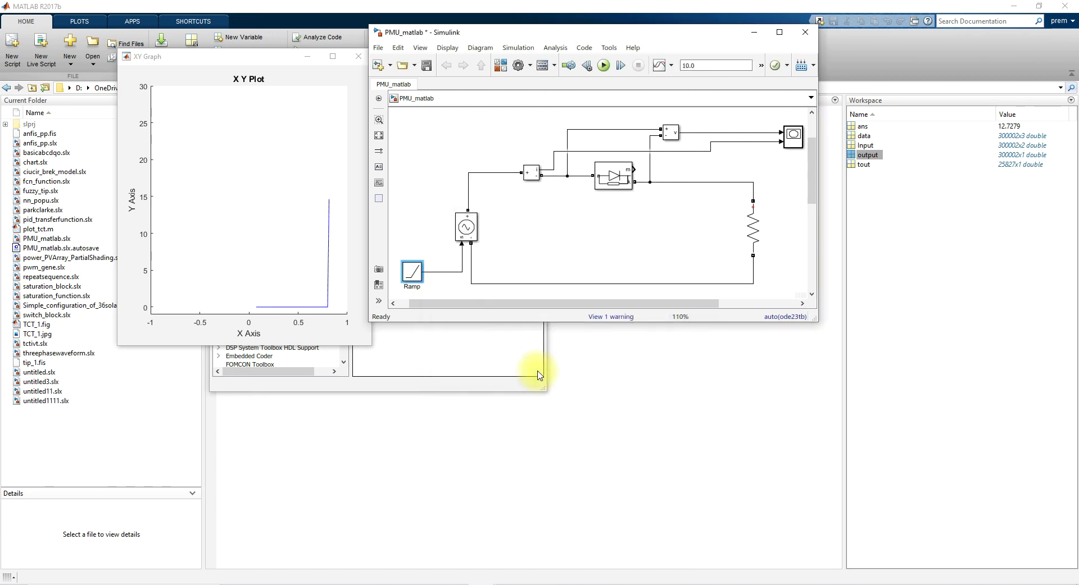
{"action": "double_click", "coordinate": [793, 137]}
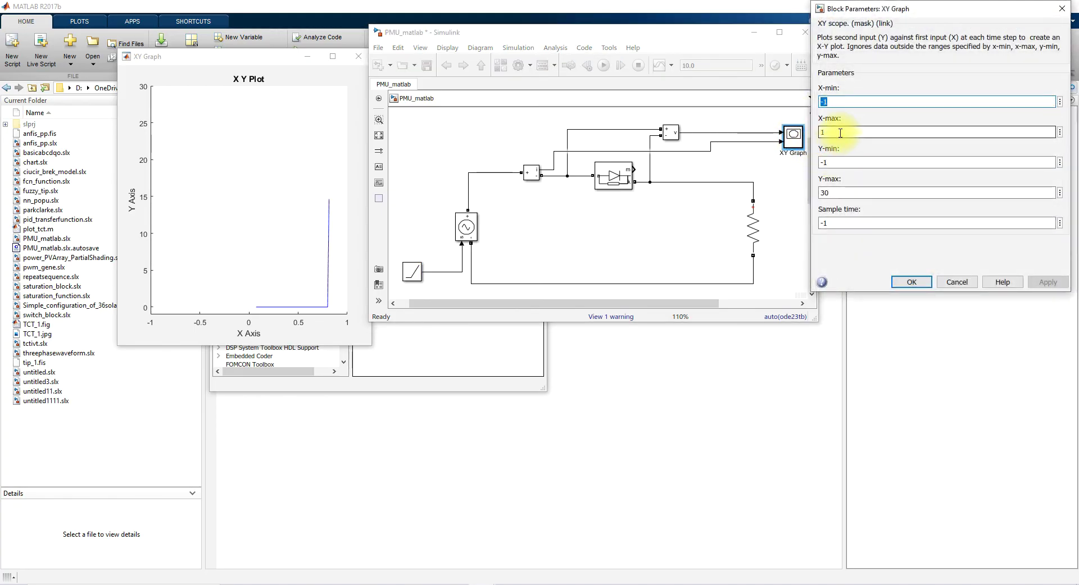
Change the XY Graph's Y-max from 30 to 1, apply it, and close the settings
{"action": "double_click", "coordinate": [832, 192]}
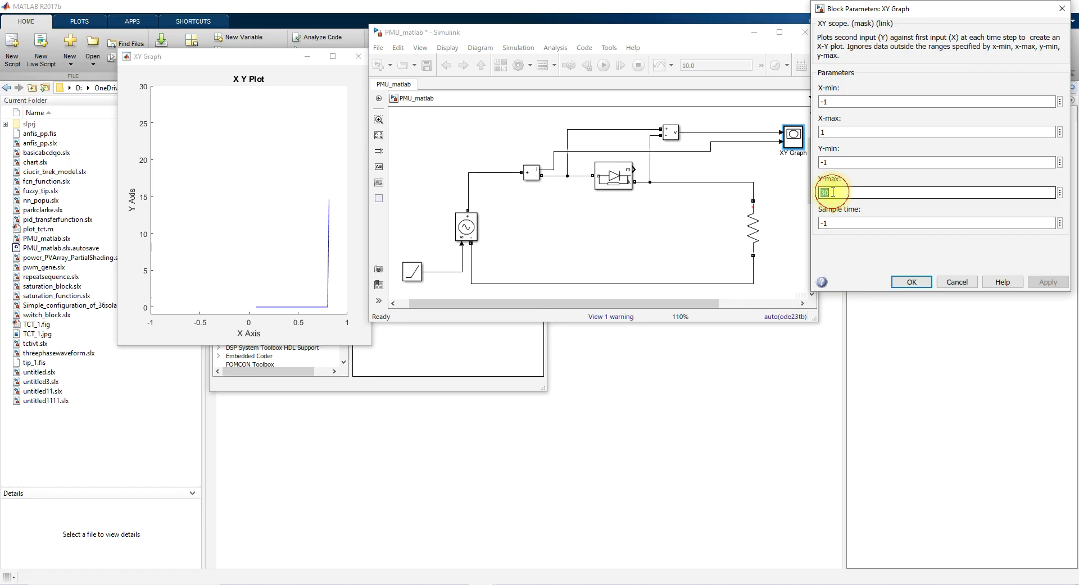
{"action": "type", "text": "1"}
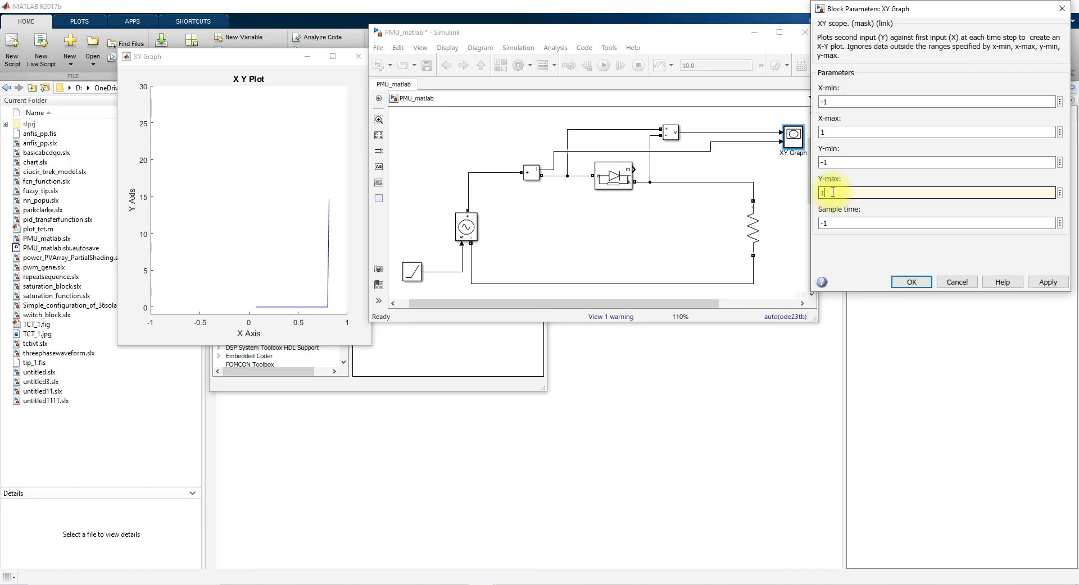
{"action": "left_click", "coordinate": [1032, 284]}
{"action": "left_click", "coordinate": [910, 282]}
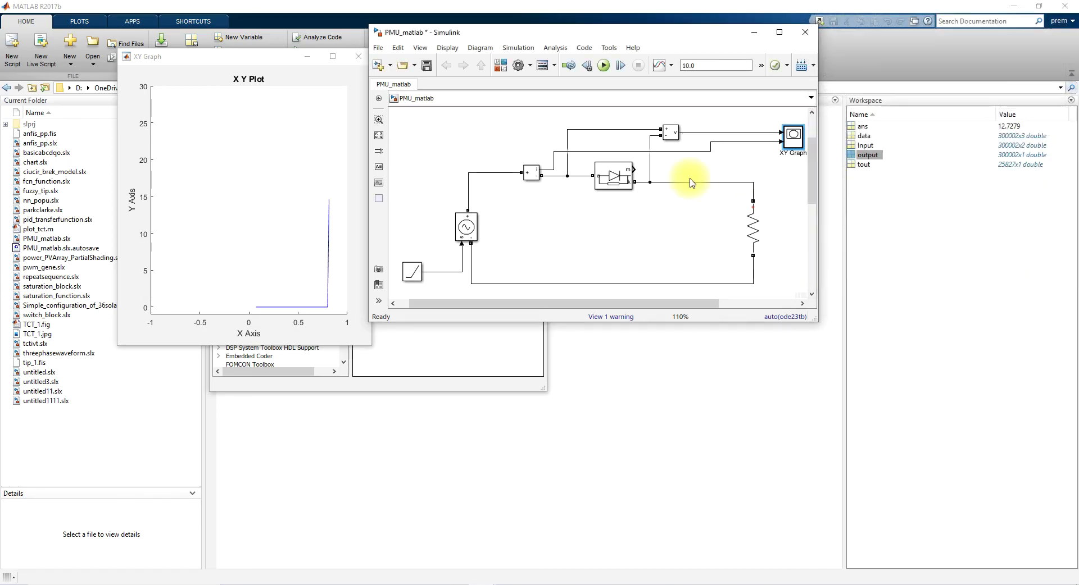
{"action": "left_click", "coordinate": [622, 99]}
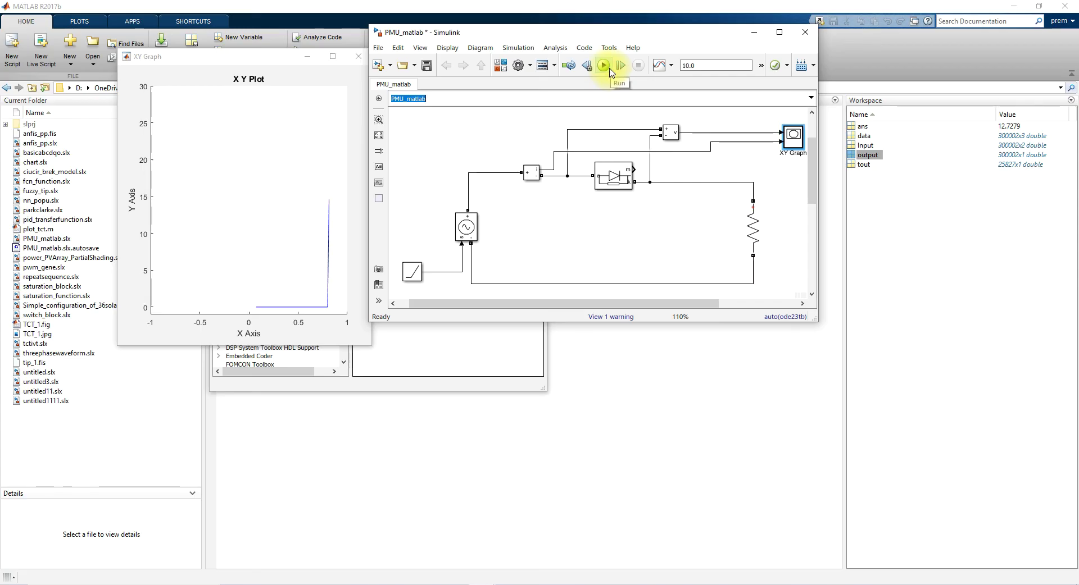
Rerun the simulation until the flat zero-current trace from -1 to 0 V appears, then stop it
{"action": "left_click", "coordinate": [610, 70]}
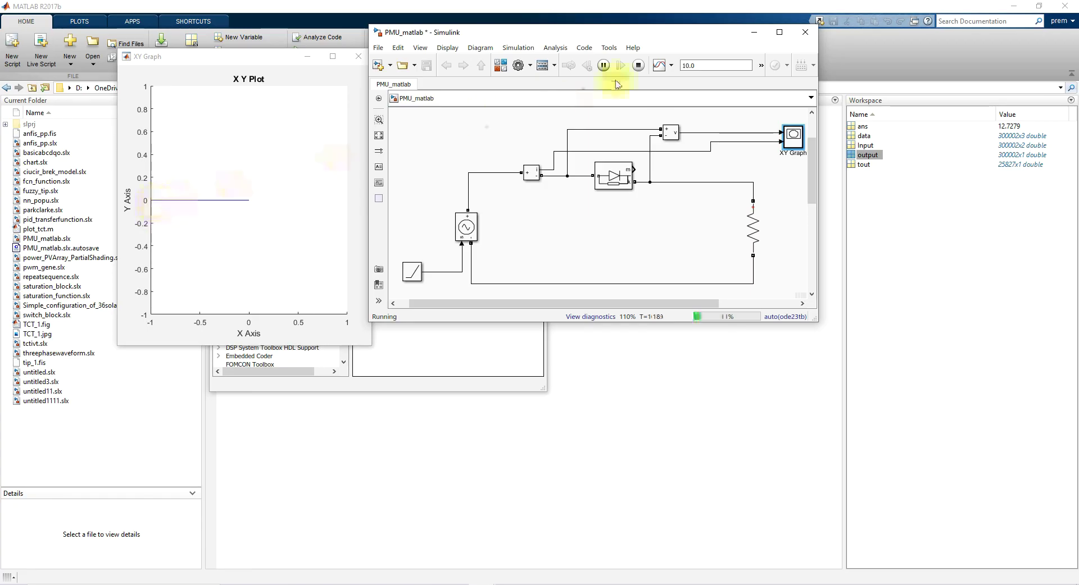
{"action": "left_click", "coordinate": [639, 65]}
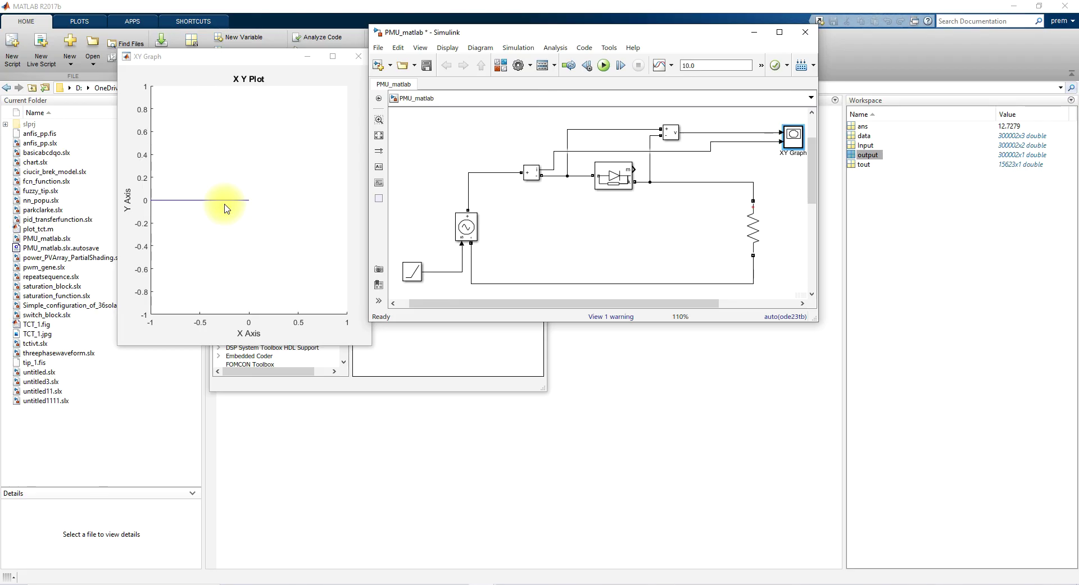
{"action": "double_click", "coordinate": [412, 272]}
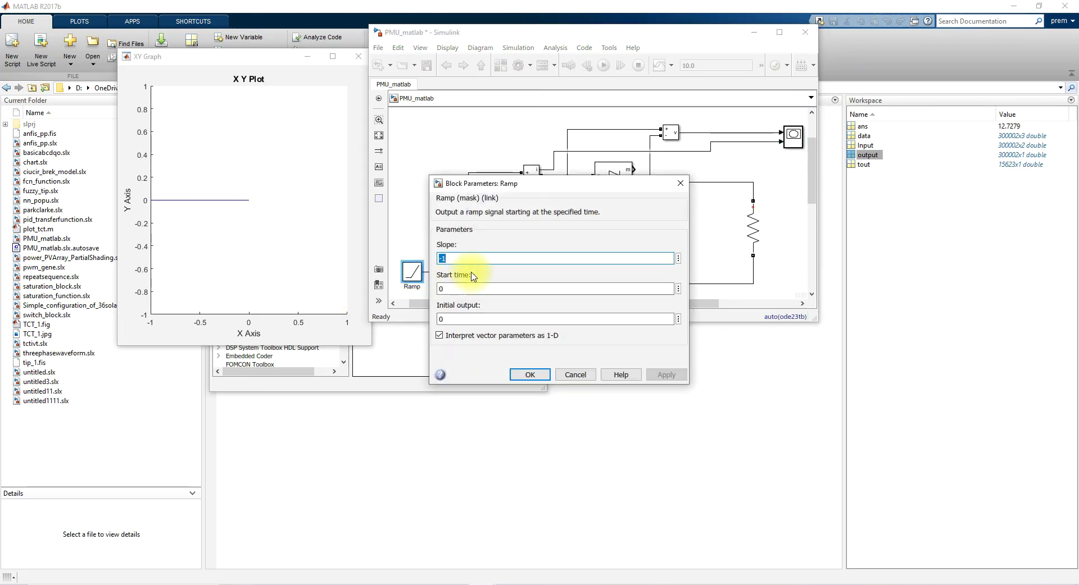
Keep the ramp settings, rerun, and pause once current shoots up near 0.8 V
{"action": "key", "text": "Return"}
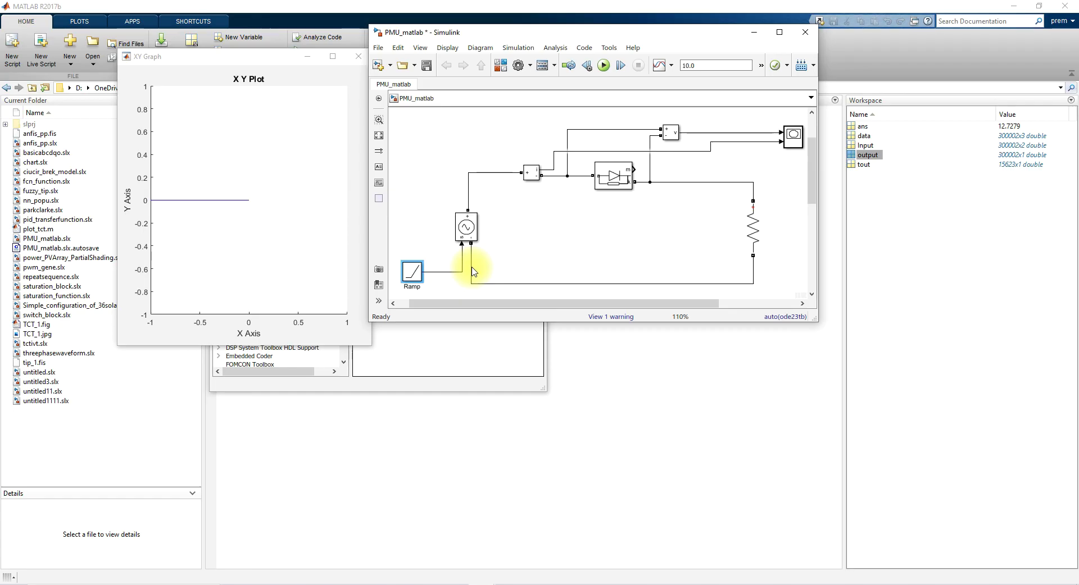
{"action": "left_click", "coordinate": [604, 66]}
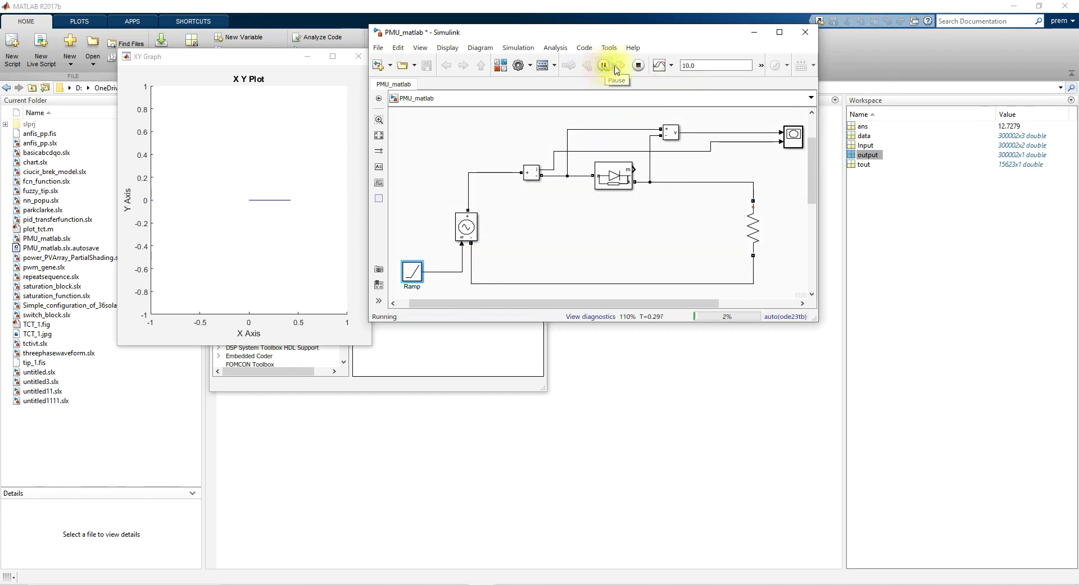
{"action": "left_click", "coordinate": [603, 66]}
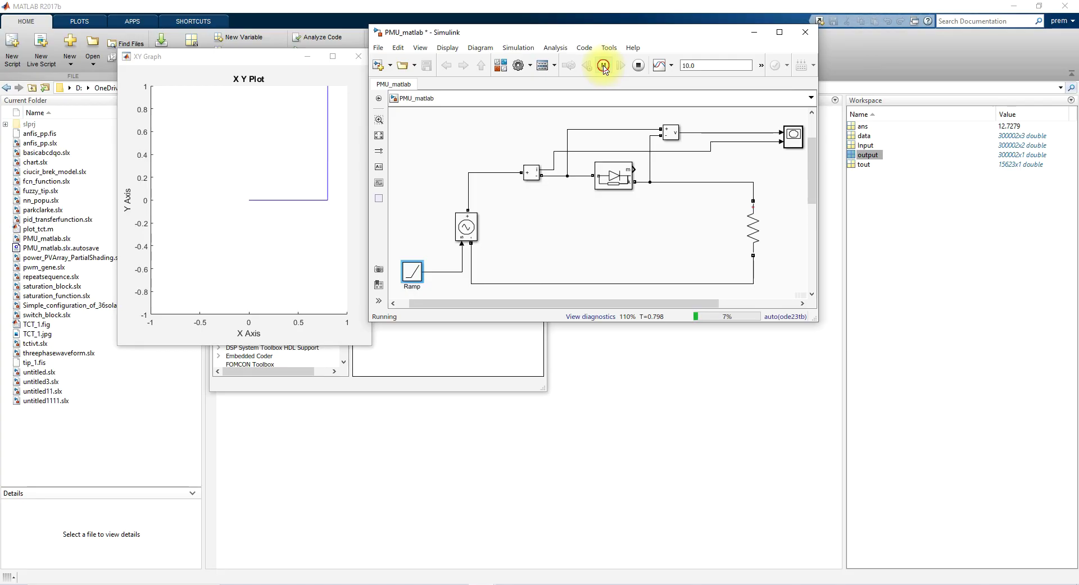